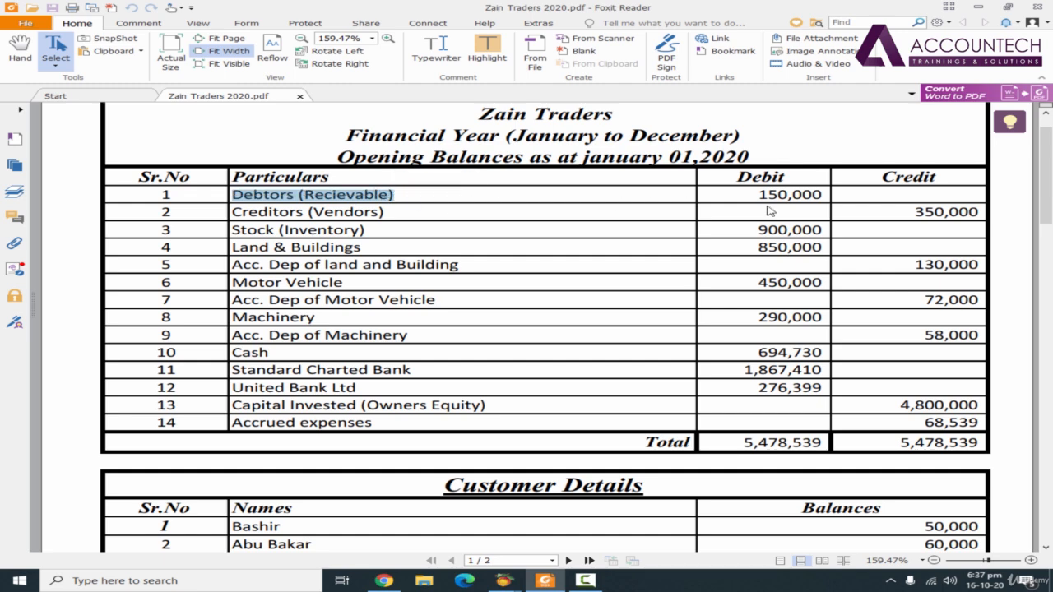
Step: Compare the first customer's balance and the Customer Details total with the Debtors (Receivable) debit amount in the opening balances
scroll(870, 202, "down", 2)
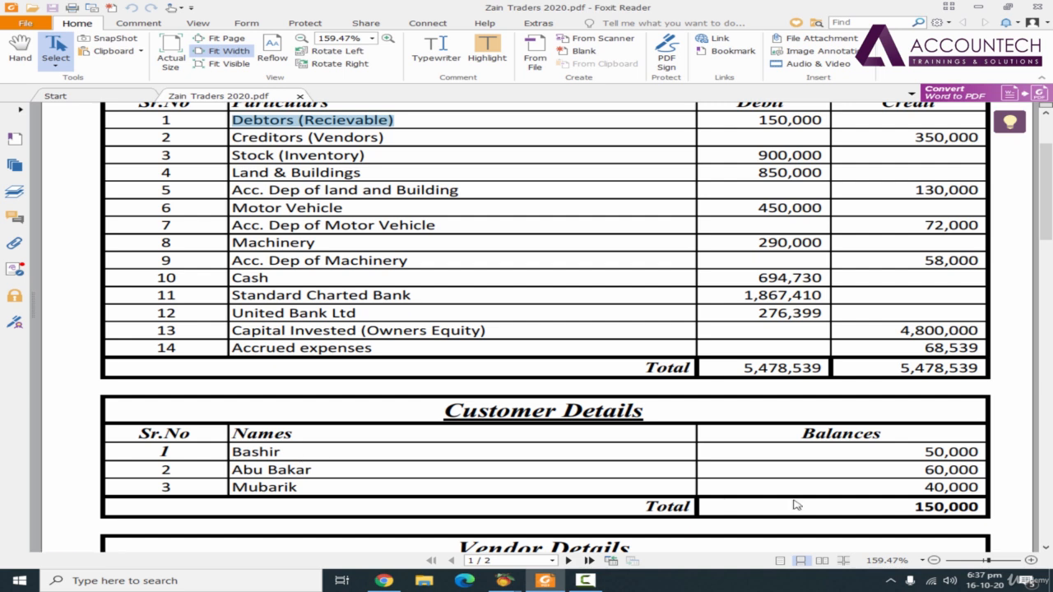
left_click_drag(923, 454, 979, 454)
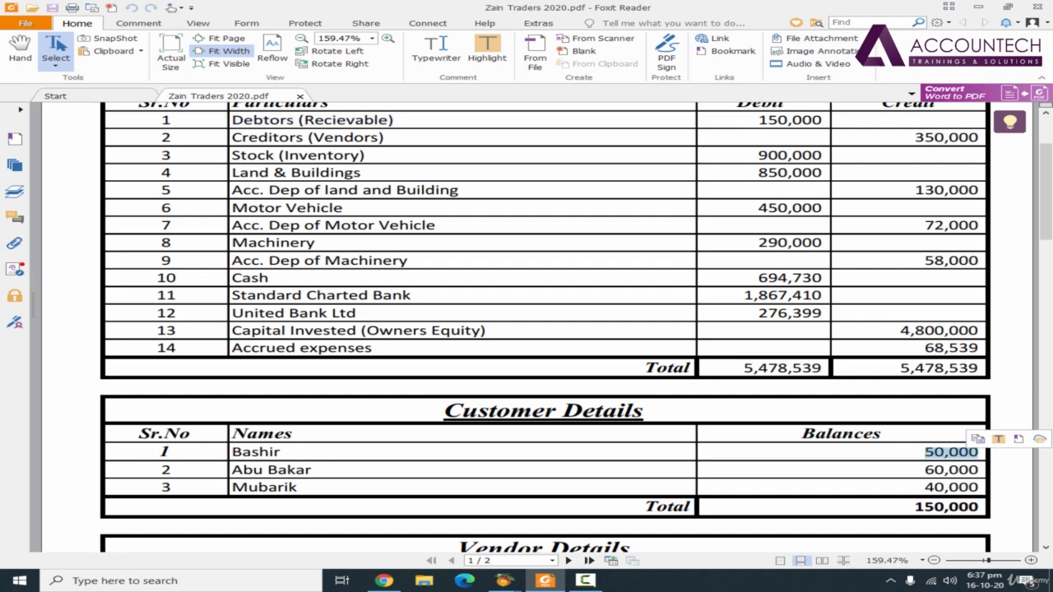
left_click_drag(915, 508, 981, 510)
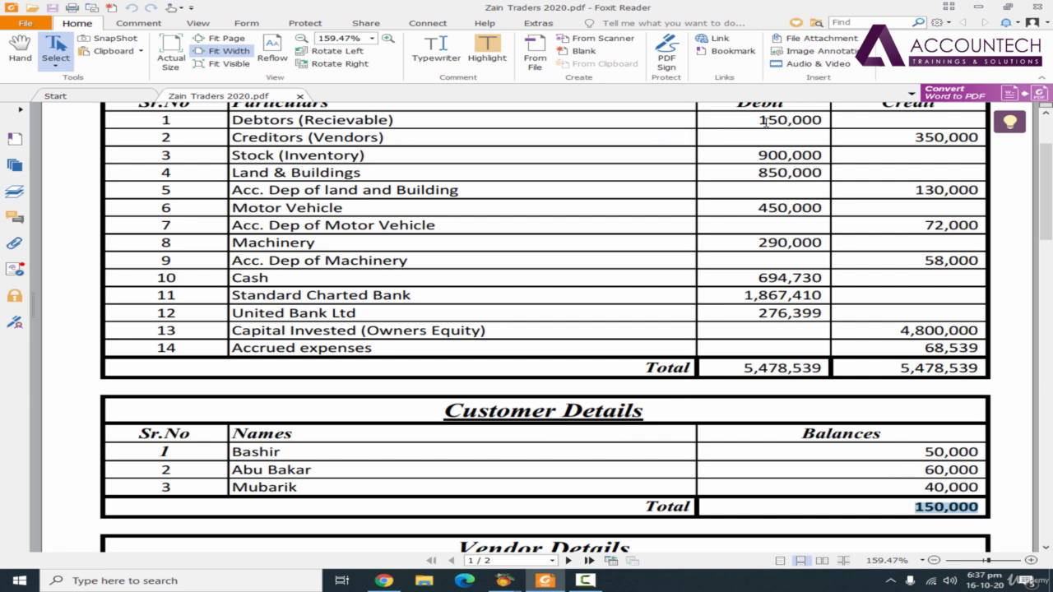
left_click_drag(757, 121, 822, 121)
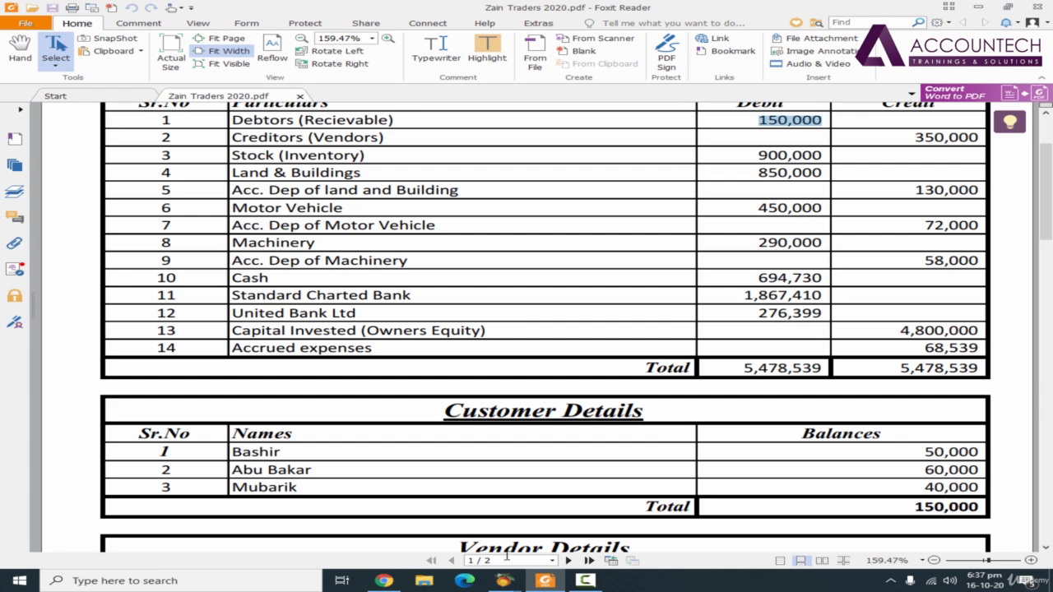
Step: Switch to the Zain Traders company in Peachtree Accounting, closing the General Ledger Trial Balance report
mouse_move(508, 585)
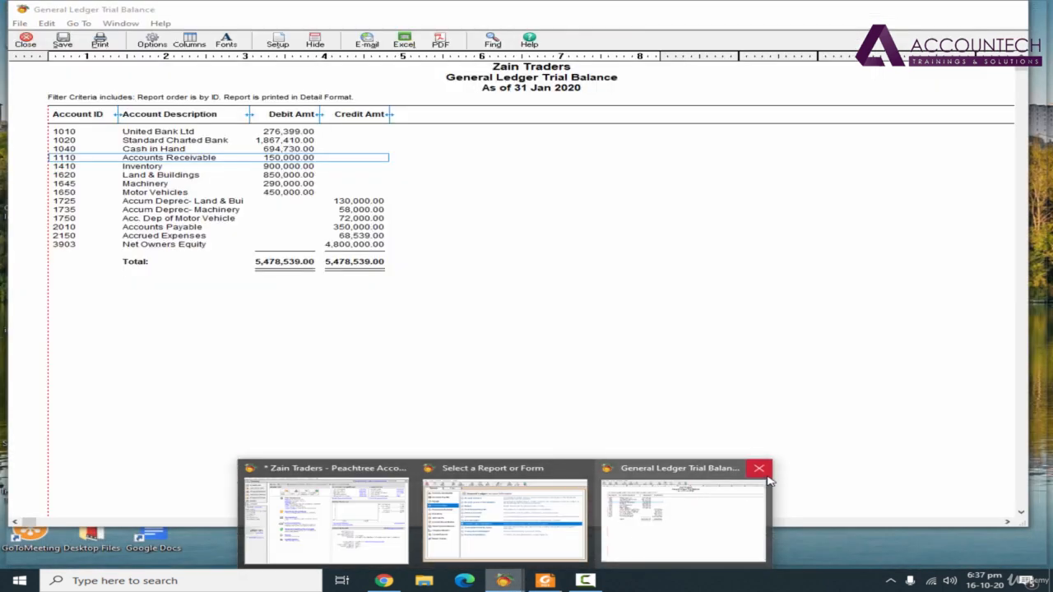
left_click(759, 469)
left_click(494, 485)
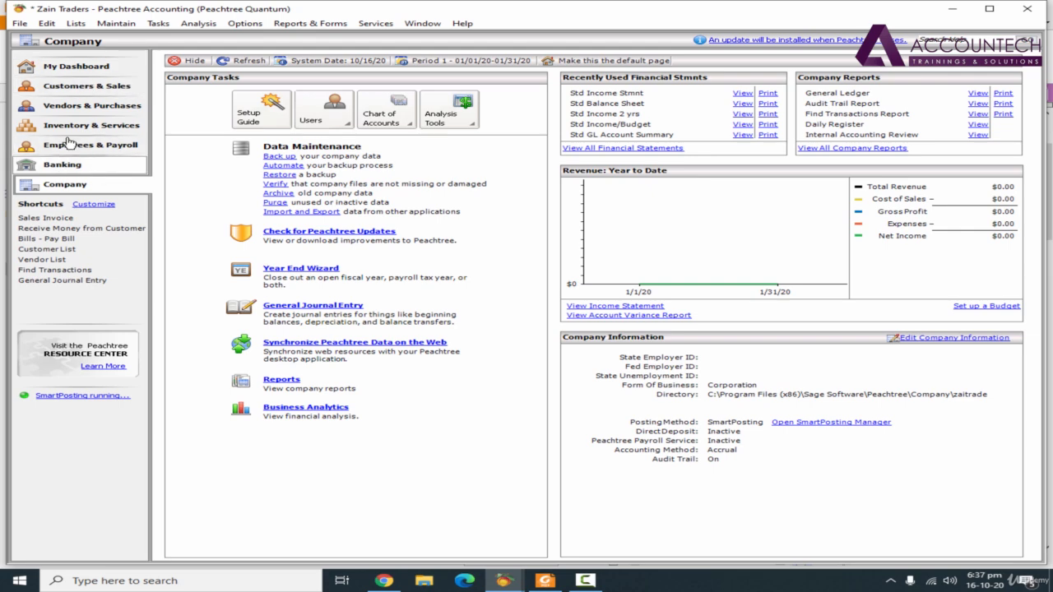
Step: Start a new customer record in the Customers & Sales section
left_click(75, 91)
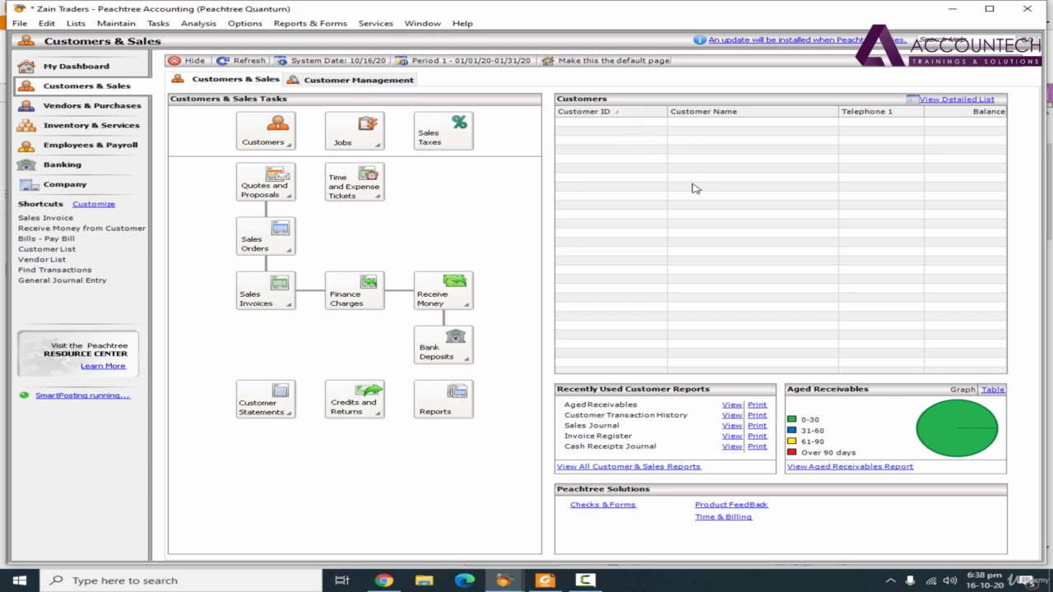
left_click(274, 132)
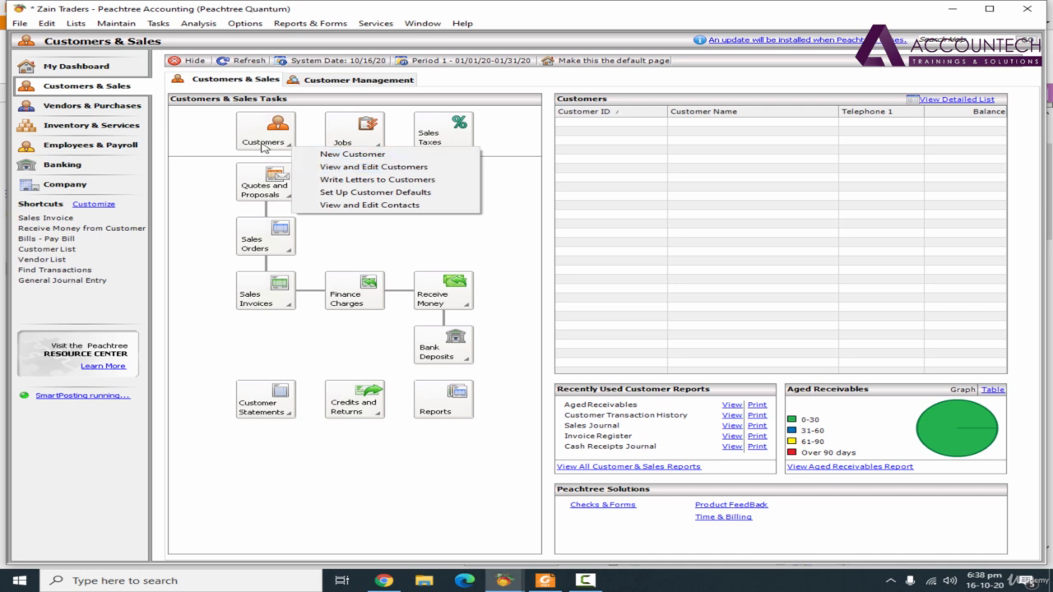
left_click(370, 155)
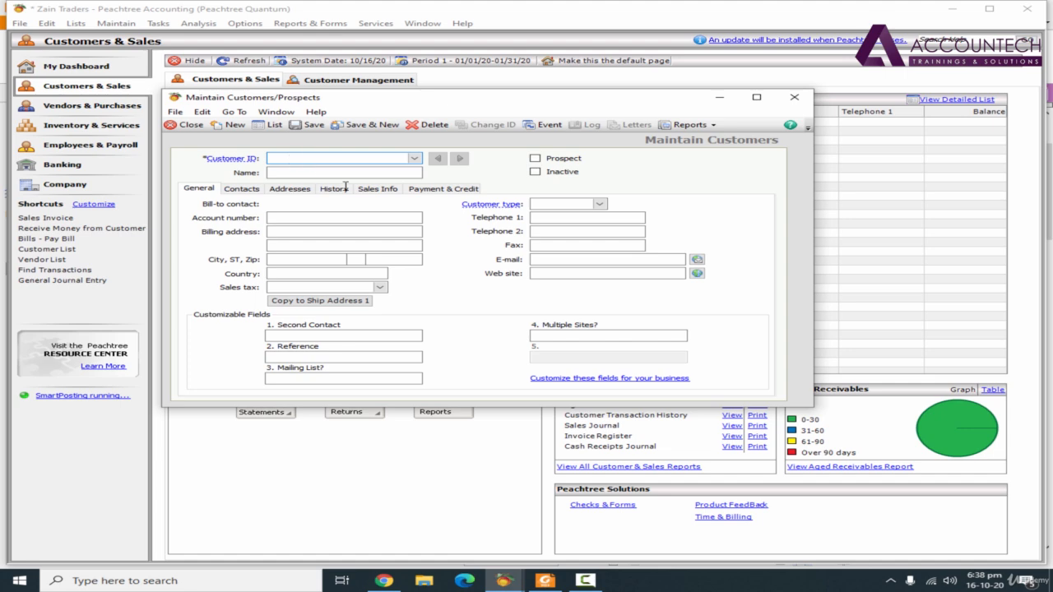
Step: Enter the customer ID and the name of the first customer listed under Customer Details in Zain Traders 2020.pdf
left_click(544, 581)
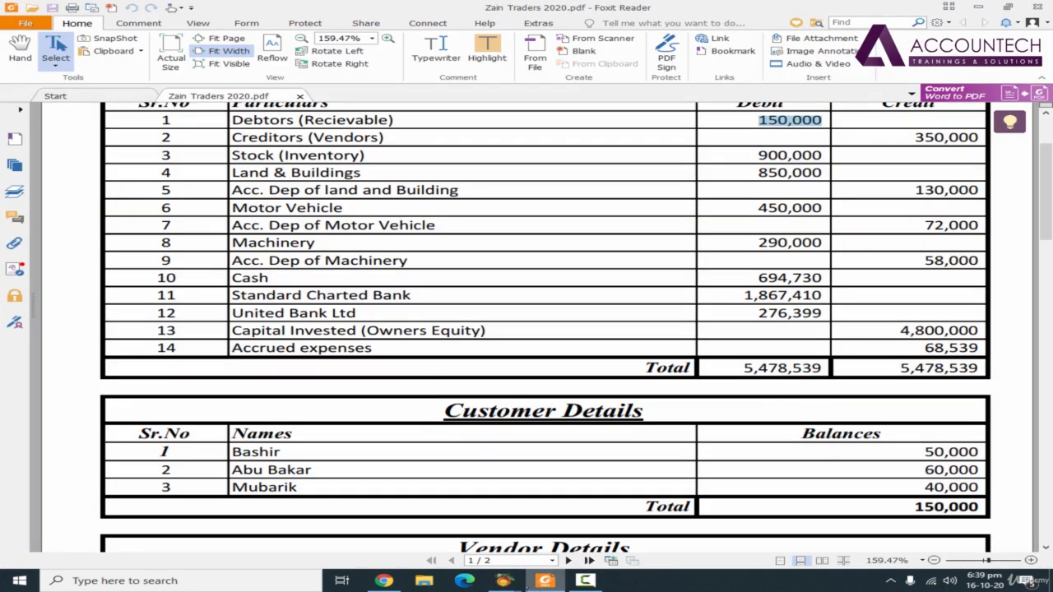
left_click_drag(233, 453, 282, 453)
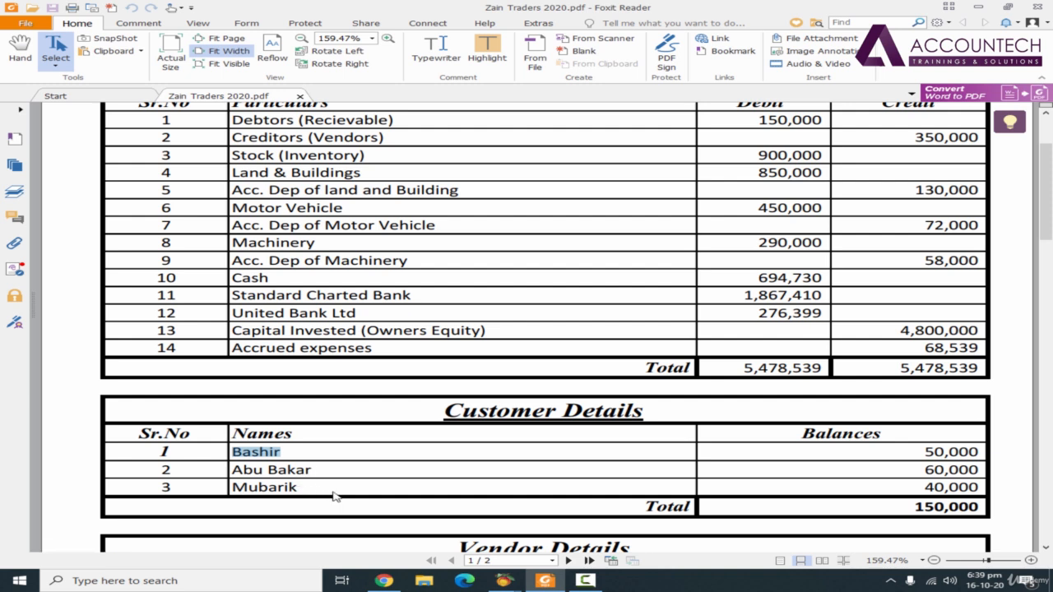
mouse_move(504, 580)
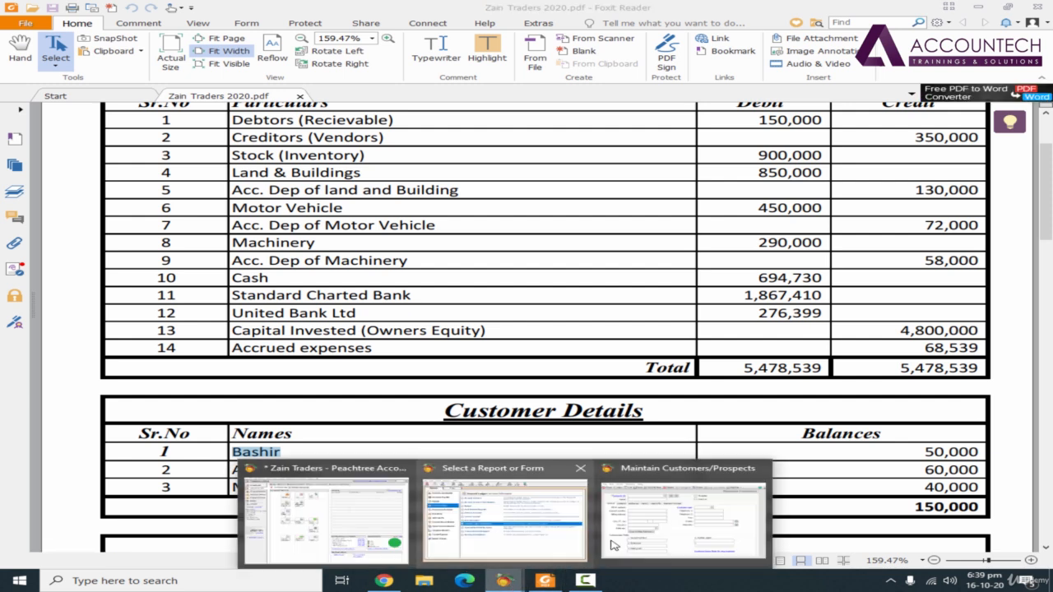
left_click(612, 546)
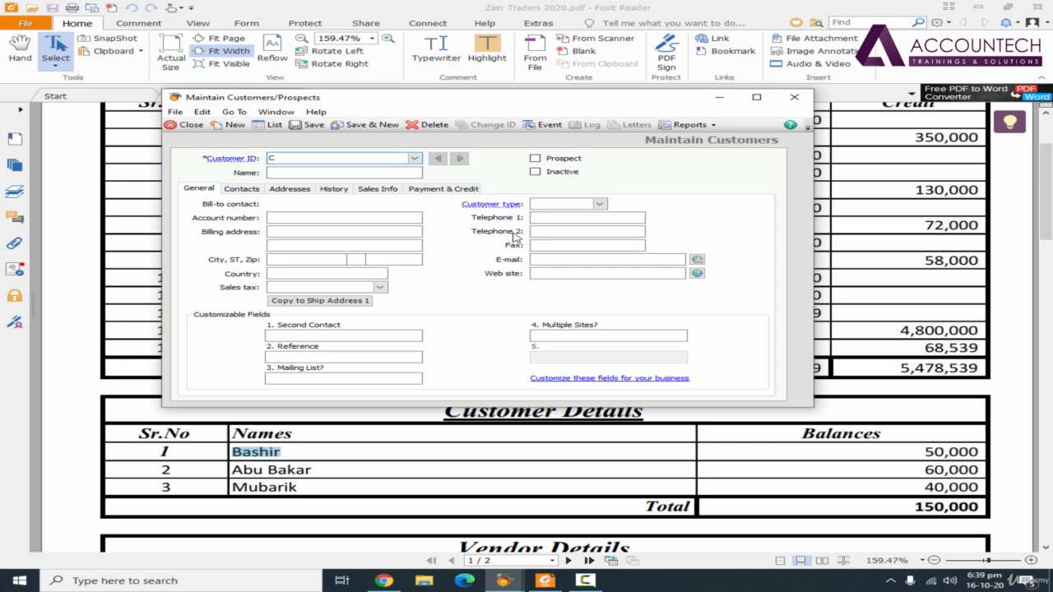
type("00")
left_click(300, 171)
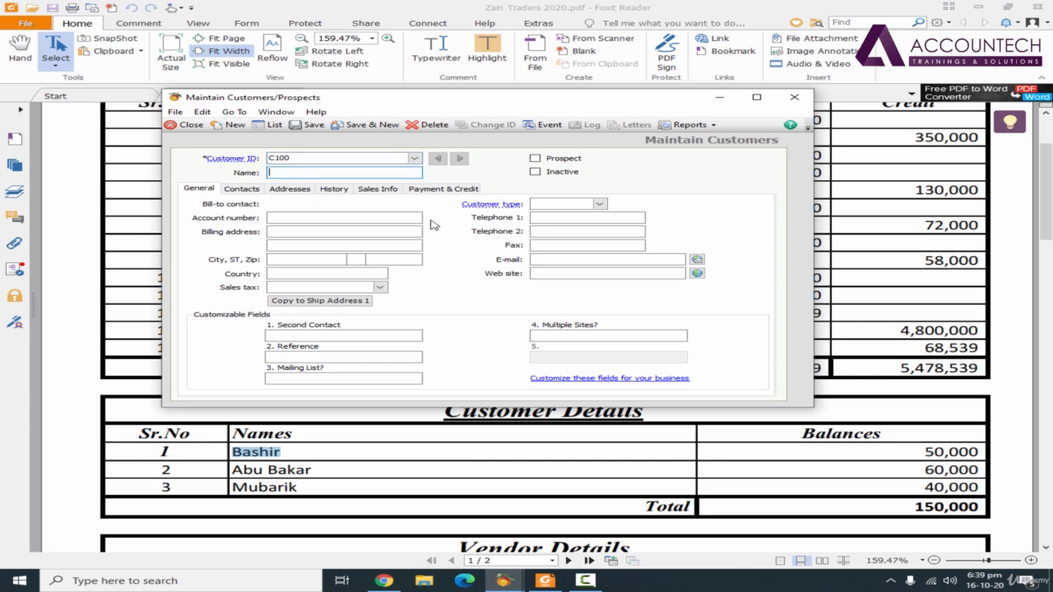
left_click(550, 581)
left_click(549, 581)
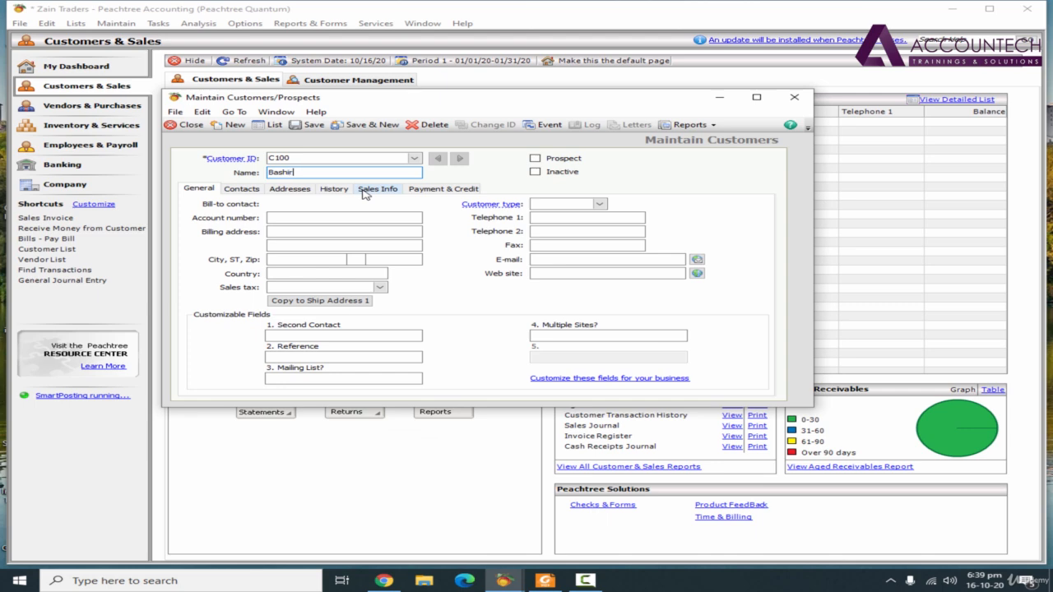
key("Tab")
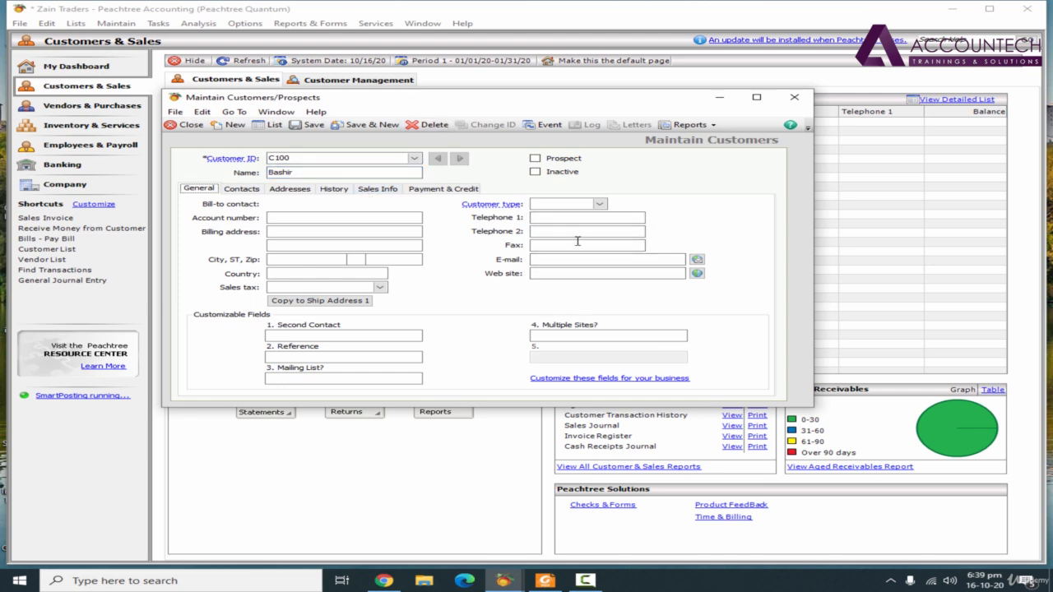
Step: Examine the customer type choices and the contact and address details of the new customer record
left_click(600, 204)
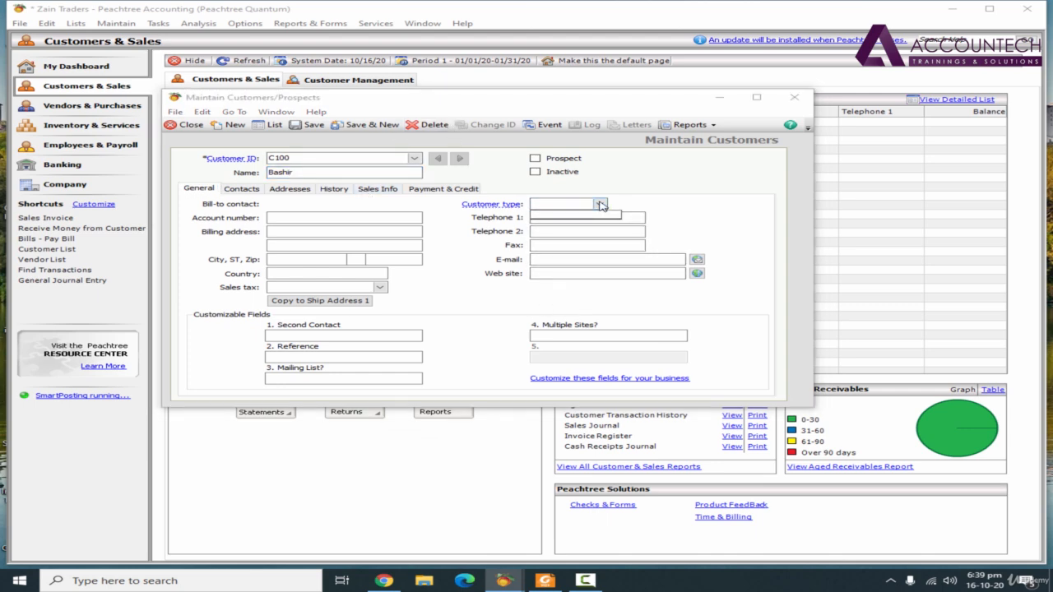
left_click(561, 216)
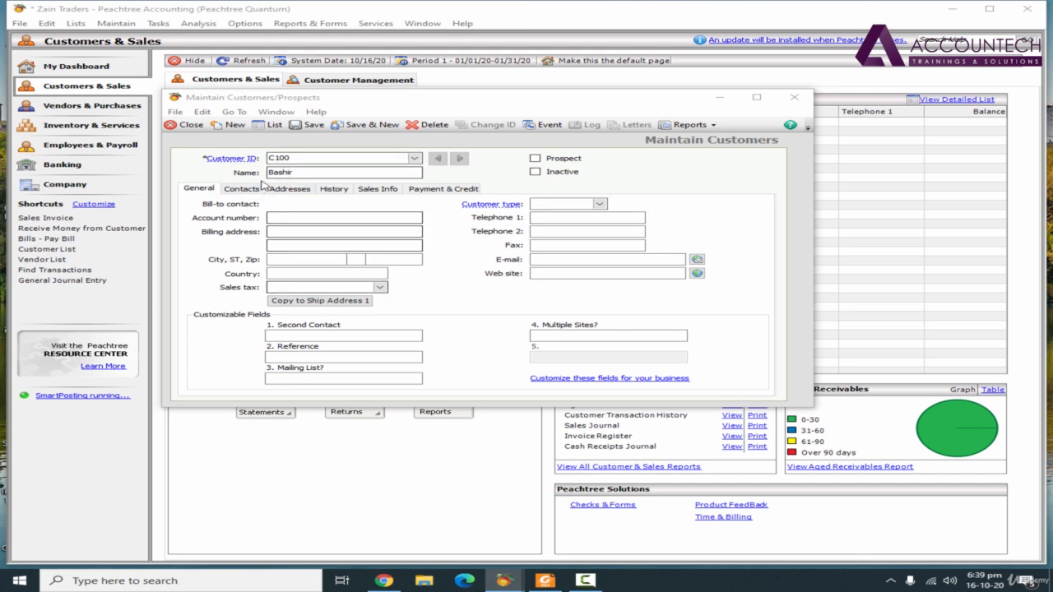
left_click(313, 171)
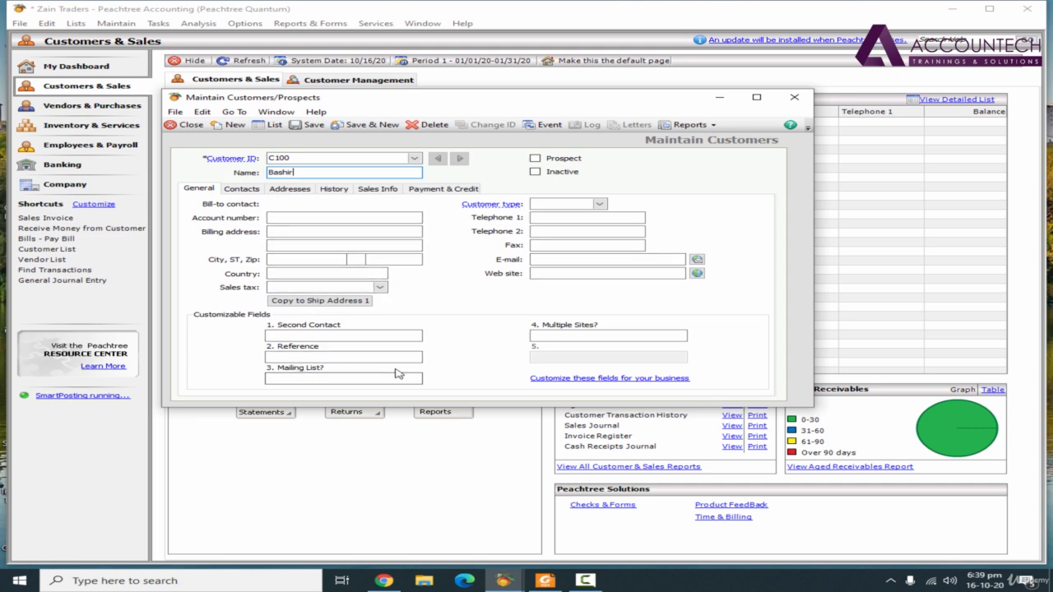
left_click(241, 188)
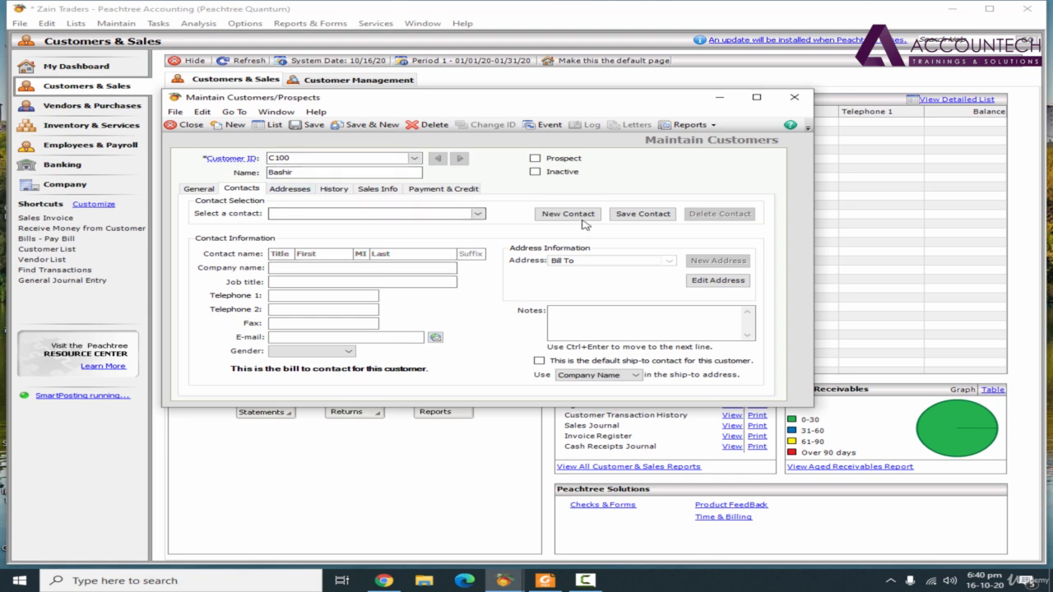
left_click(289, 191)
left_click(240, 190)
left_click(296, 190)
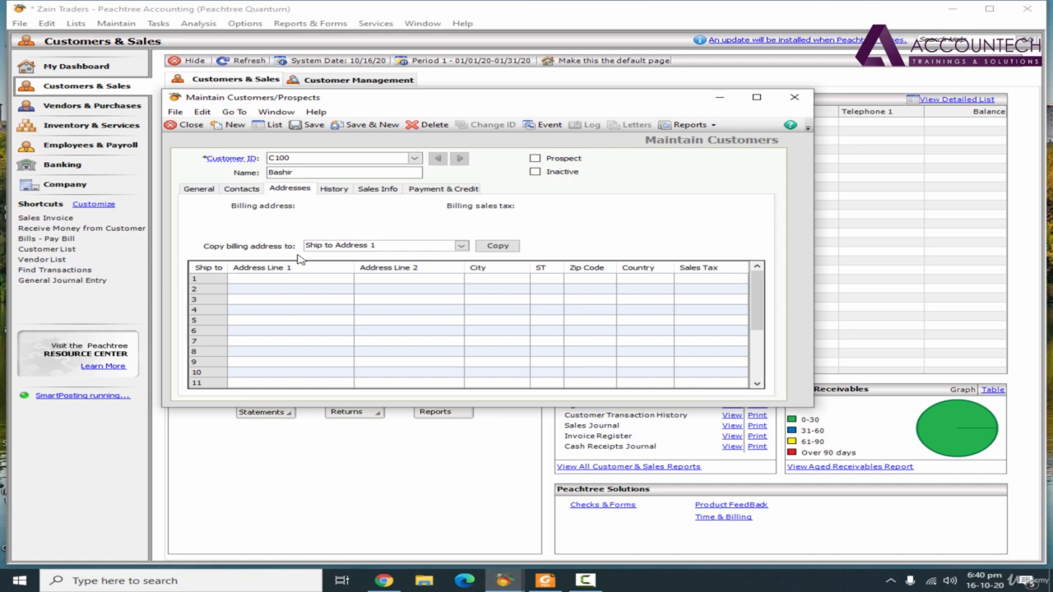
Step: Set the customer's Customer since date to Jan 1, 2020 in the record's history
left_click(334, 189)
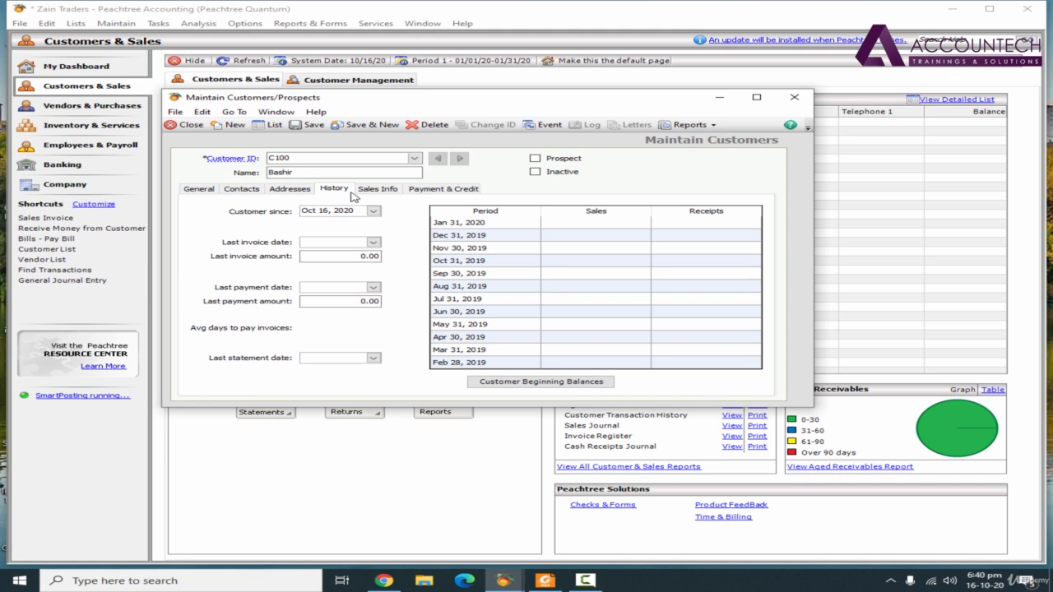
left_click(356, 212)
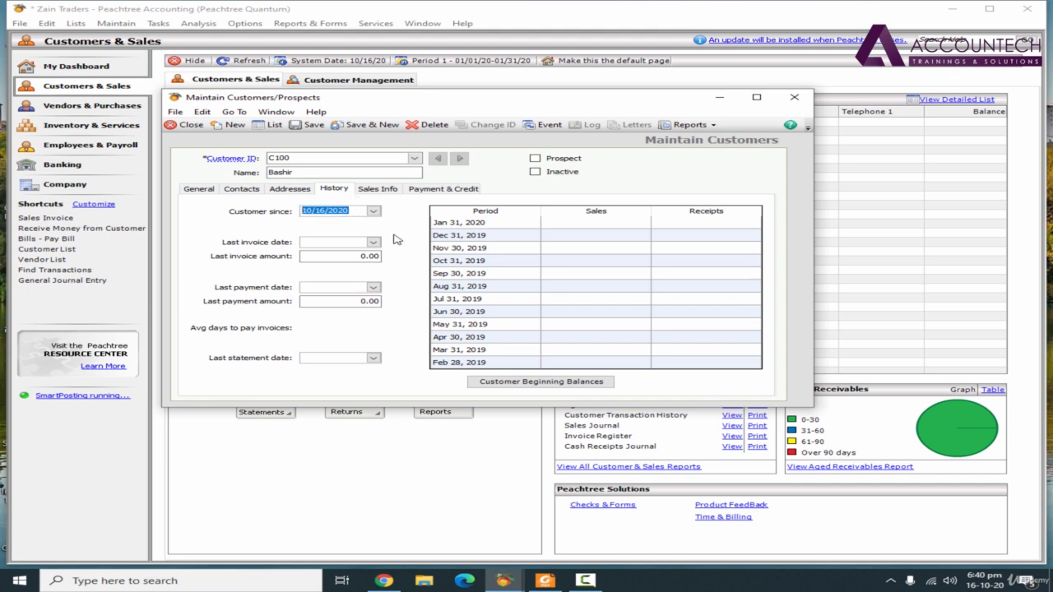
left_click(374, 212)
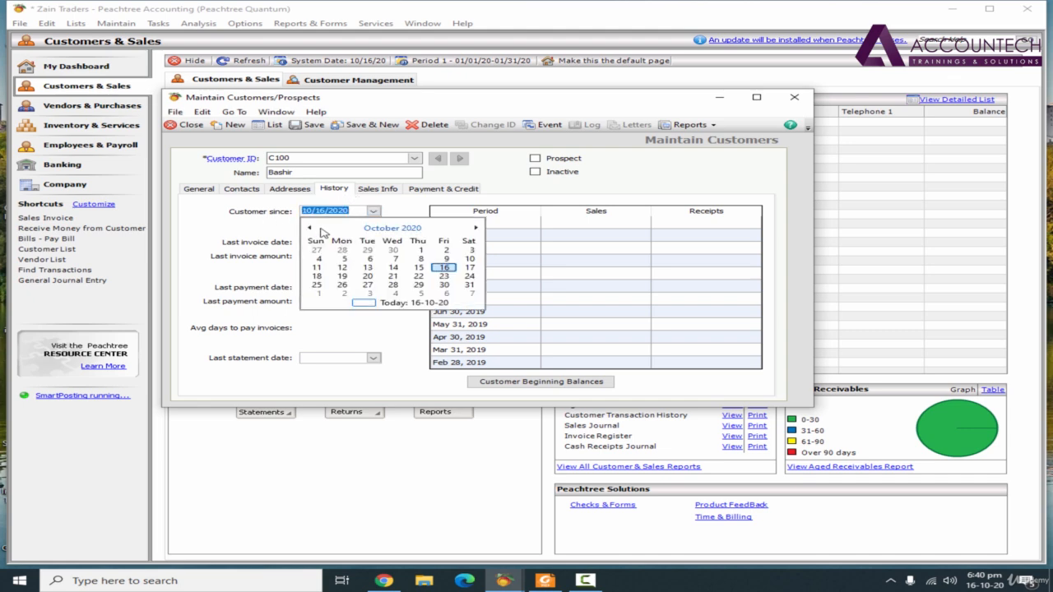
left_click(310, 229)
left_click(309, 228)
left_click(309, 229)
left_click(309, 229)
left_click(309, 228)
left_click(310, 229)
left_click(309, 229)
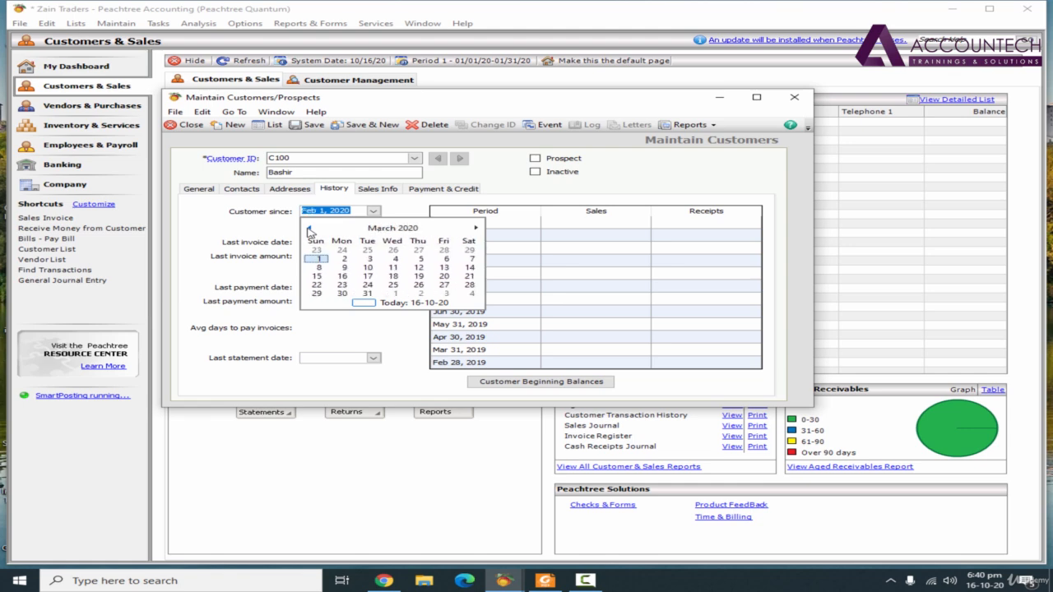
left_click(309, 229)
left_click(310, 228)
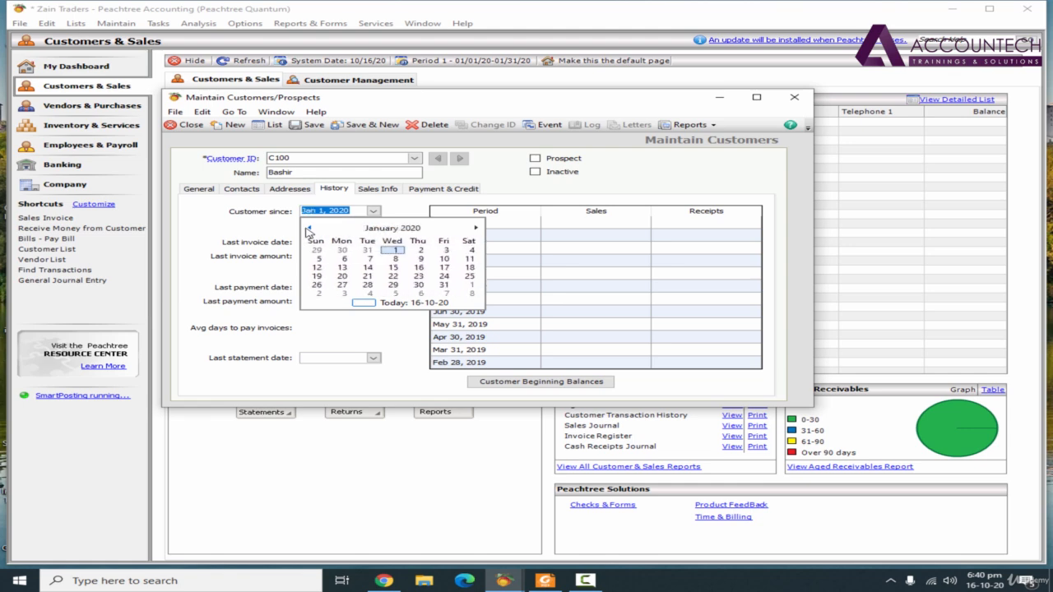
left_click(395, 250)
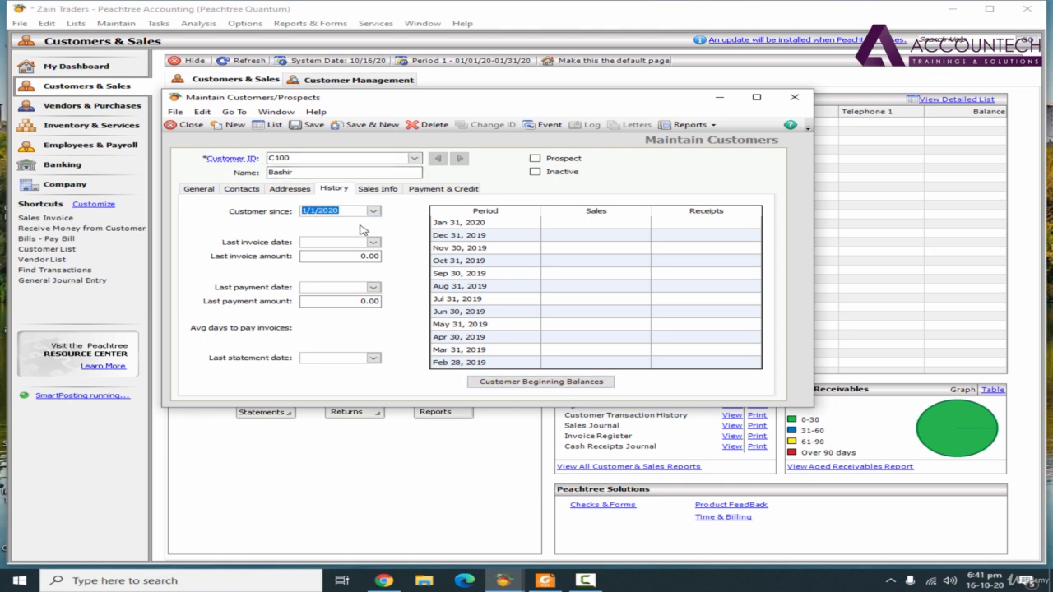
Step: Open the customer's beginning balances, saving the modified customer record first
left_click(551, 383)
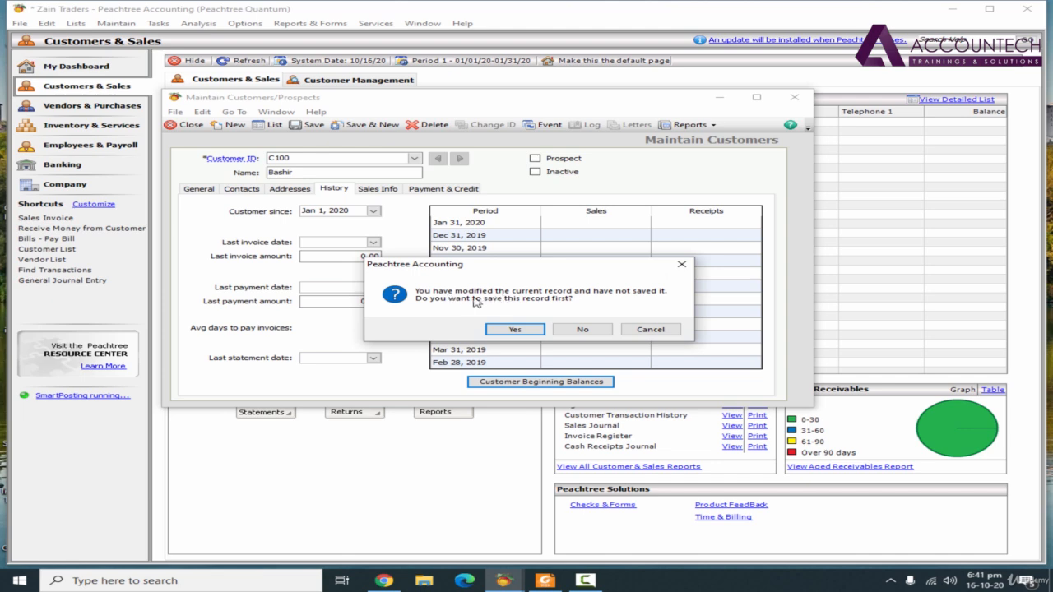
left_click_drag(490, 263, 482, 244)
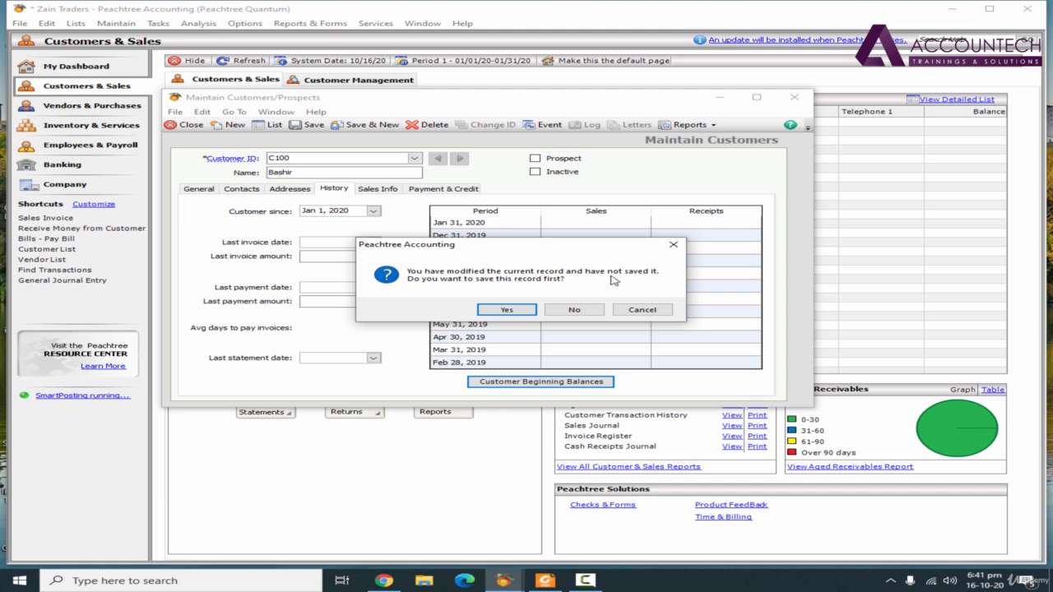
left_click(507, 309)
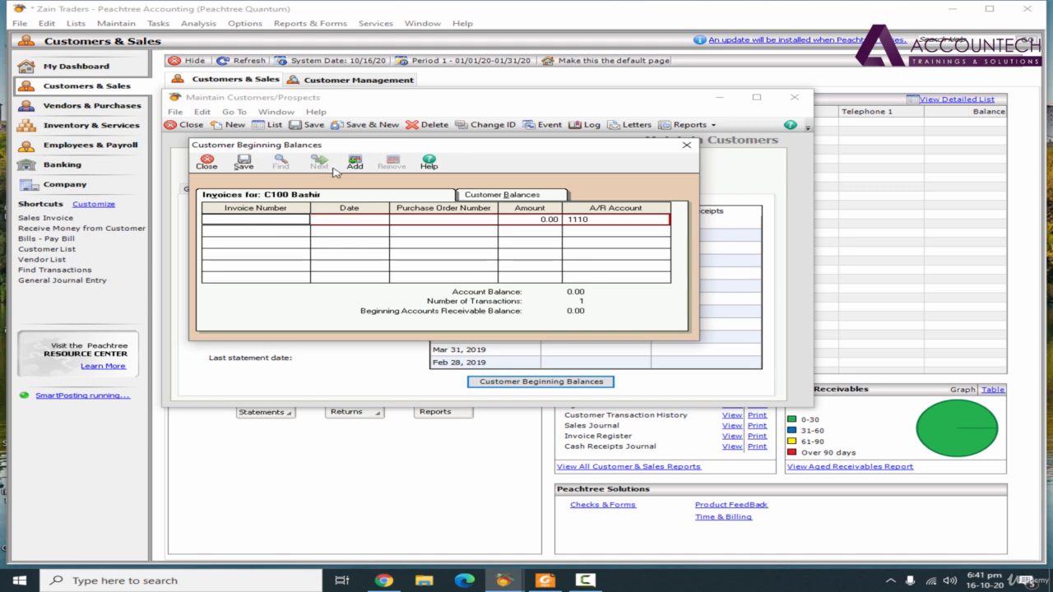
left_click_drag(362, 145, 421, 147)
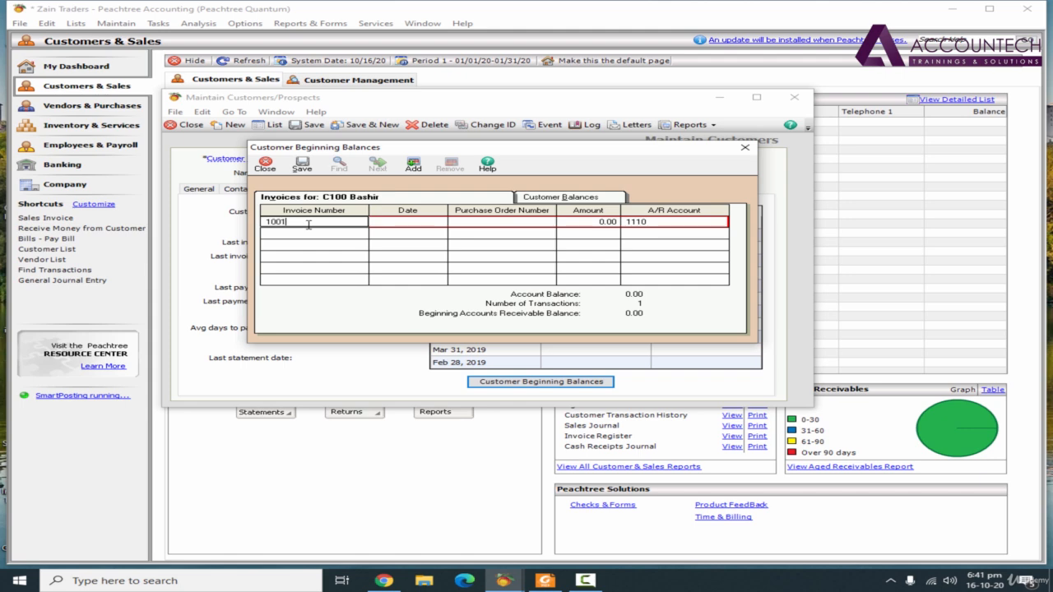
Step: Enter invoice 1001 dated 1 Jan 2020 for 50,000 in the customer's beginning balances, taking the amount from Zain Traders 2020.pdf
key("Tab")
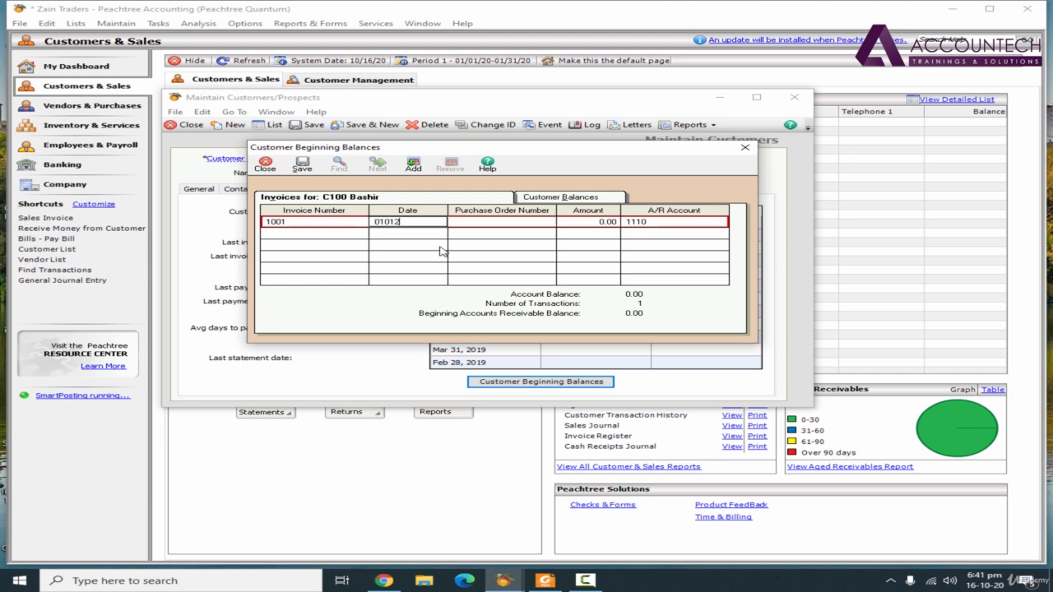
key("Tab")
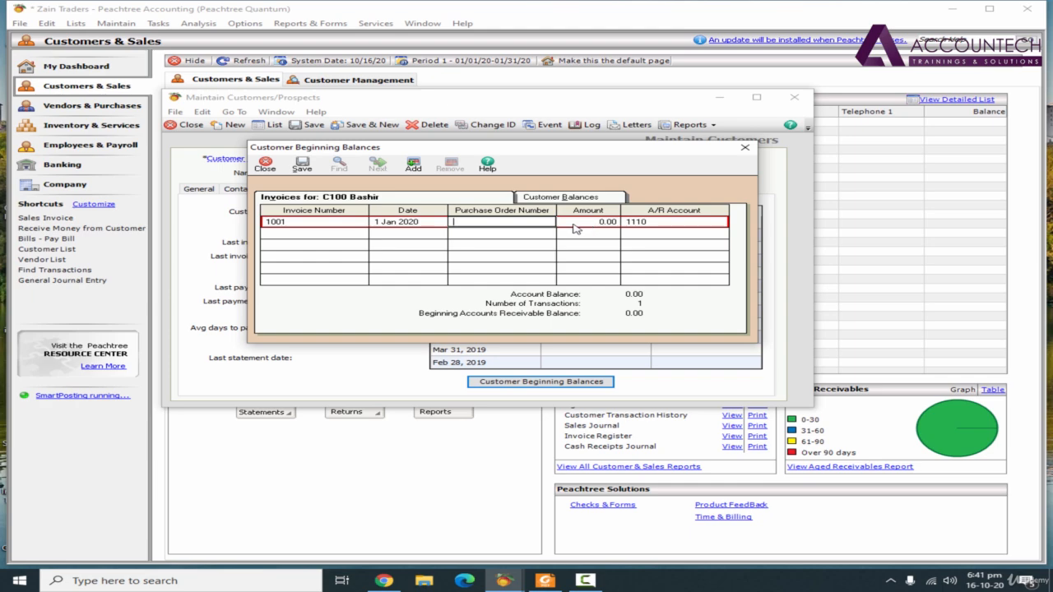
key("Tab")
left_click(545, 581)
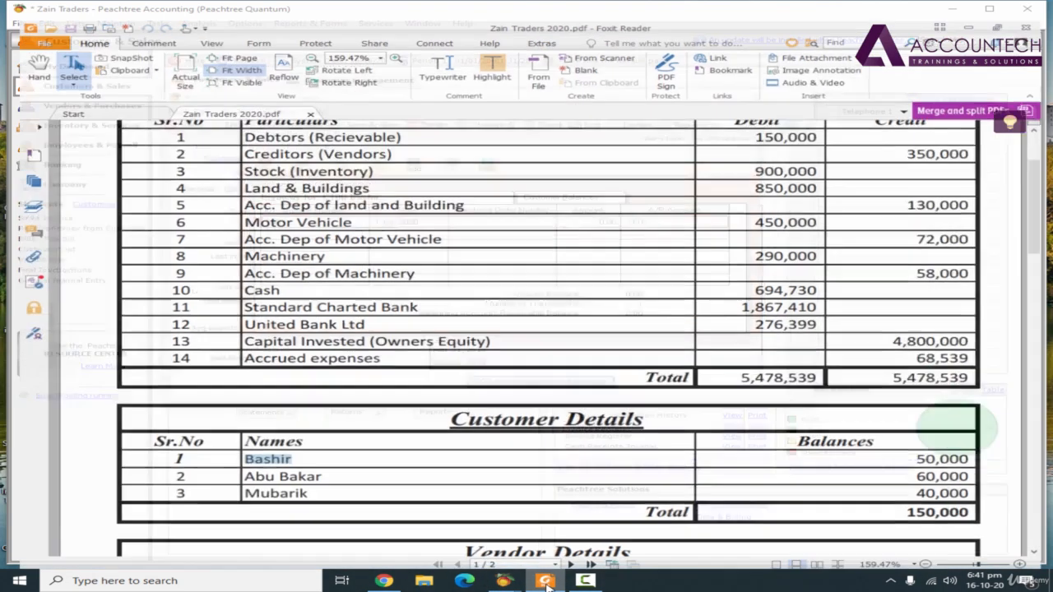
left_click(547, 585)
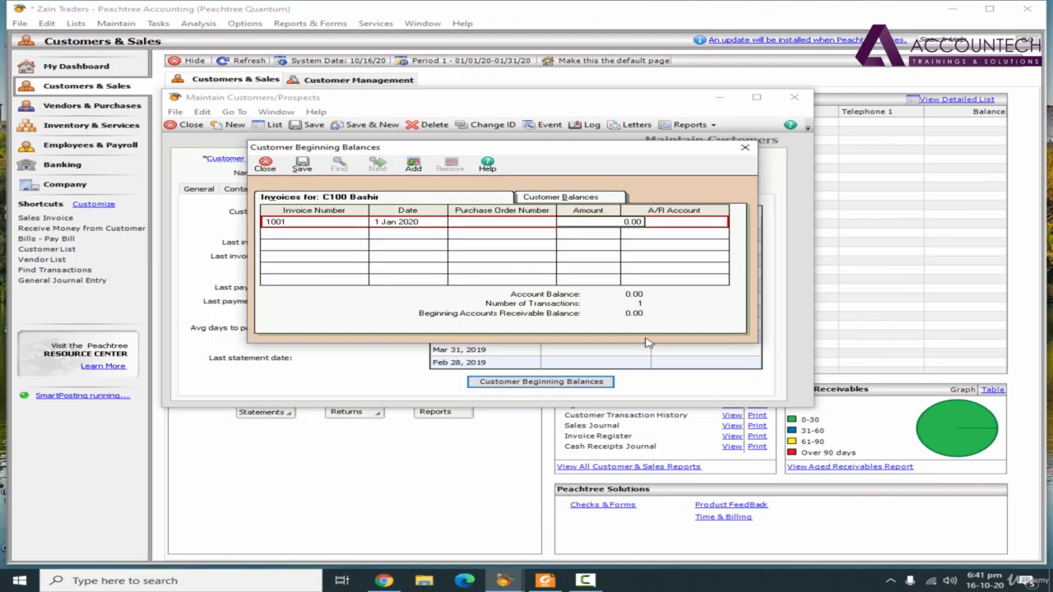
left_click_drag(611, 222, 685, 227)
type("50,000")
key("Tab")
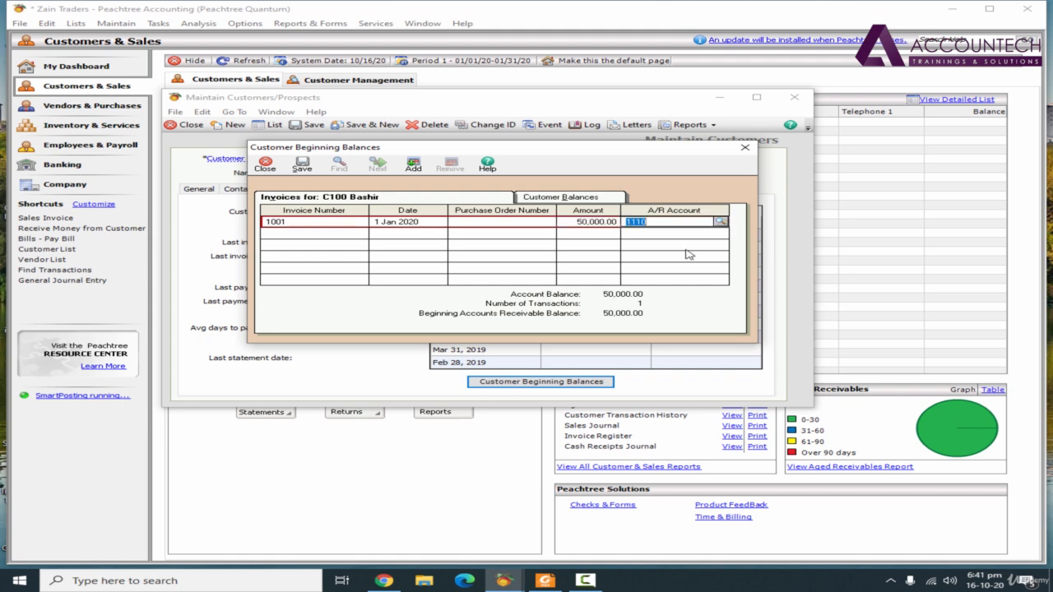
Step: Assign A/R account 1110 Accounts Receivable to the invoice, then save and close the customer's beginning balances
left_click(720, 223)
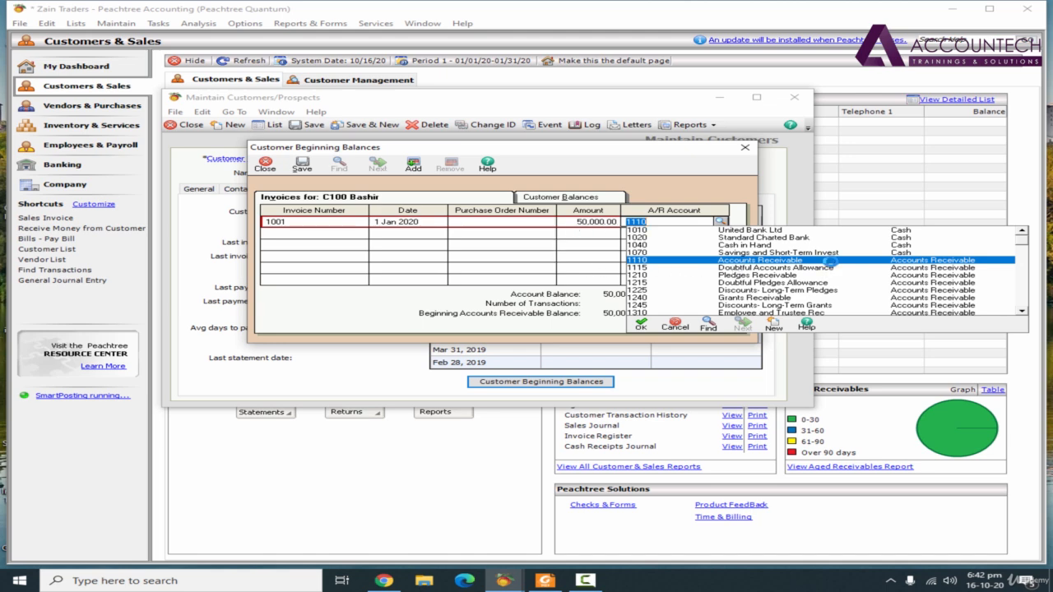
double_click(826, 260)
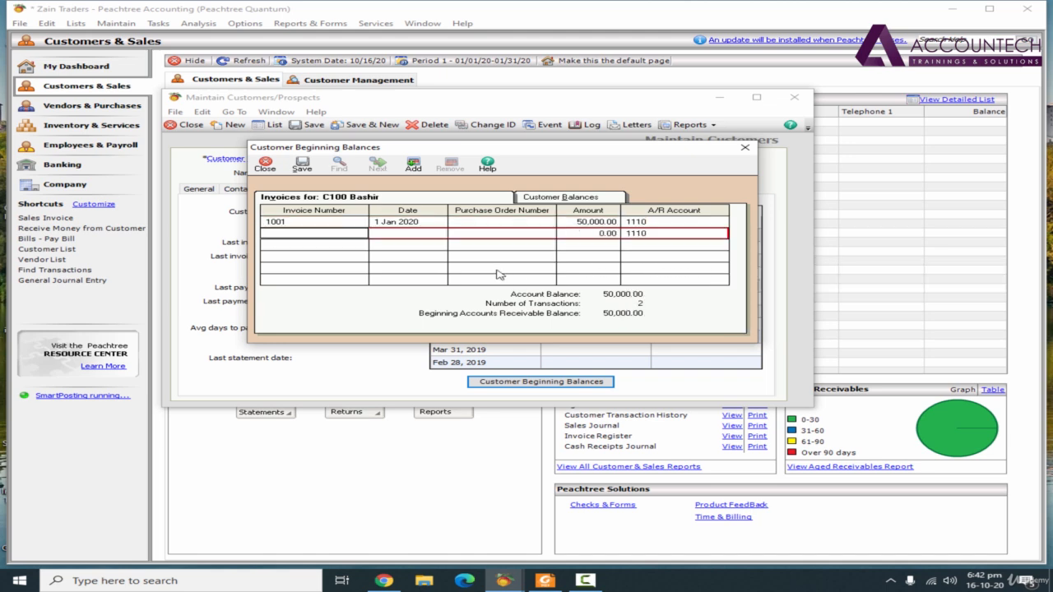
left_click(302, 164)
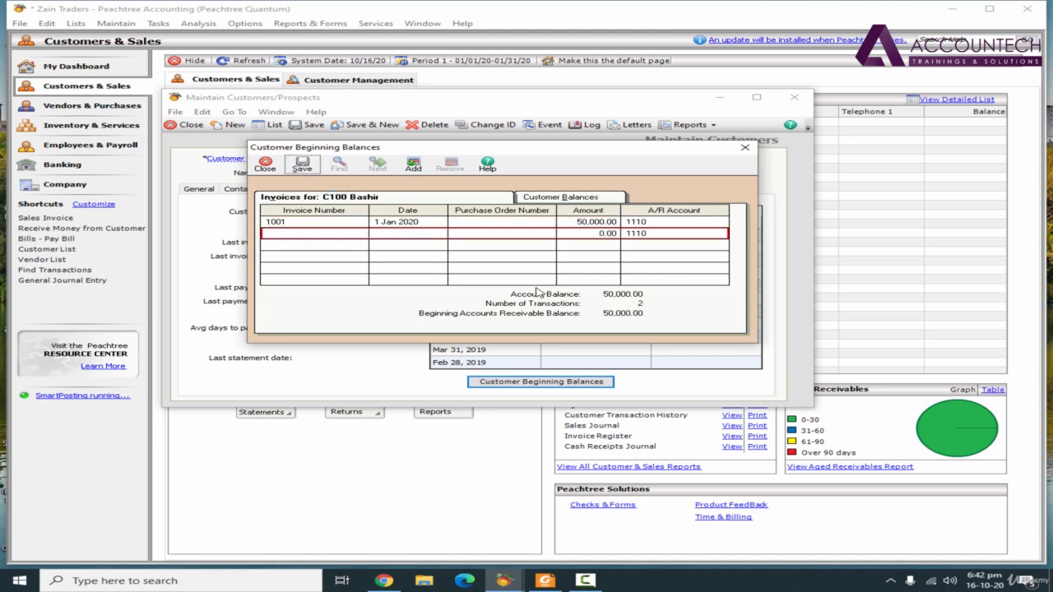
left_click(745, 148)
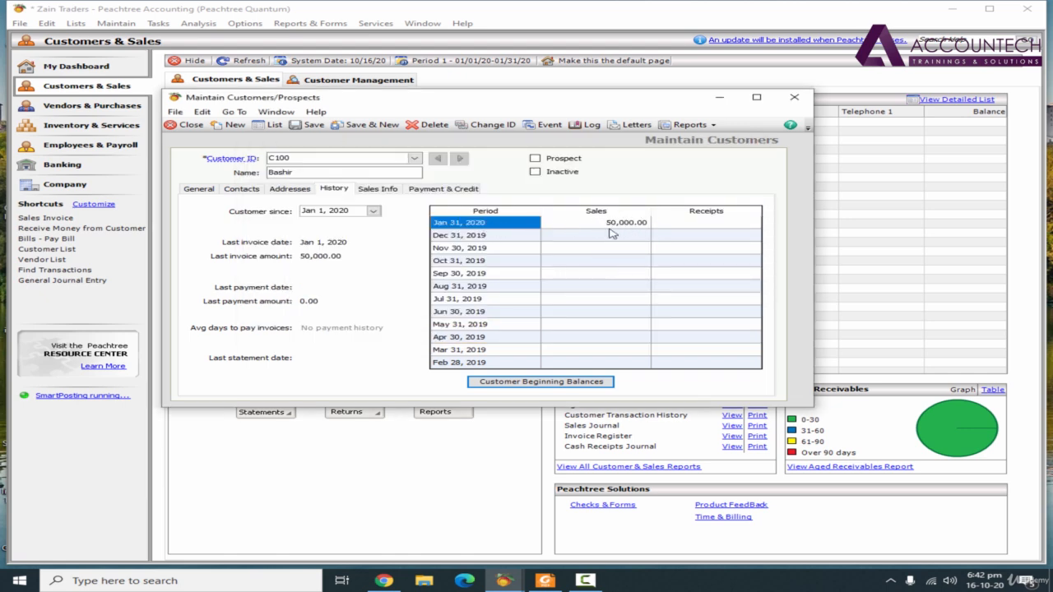
Step: Choose 4010 Individual Contributions as the GL sales account in the first customer's sales defaults
left_click(387, 189)
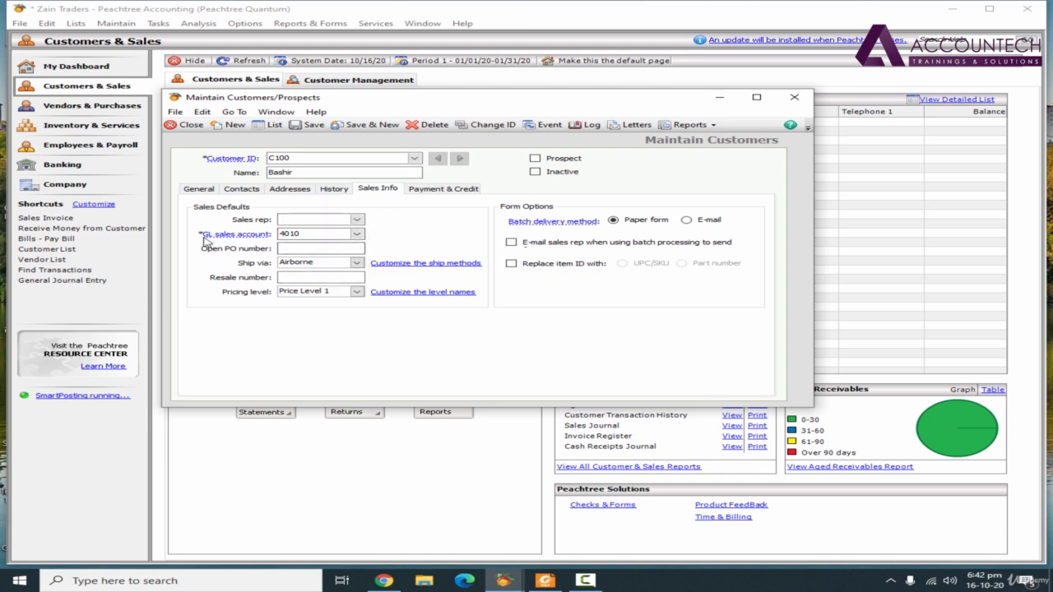
left_click(357, 234)
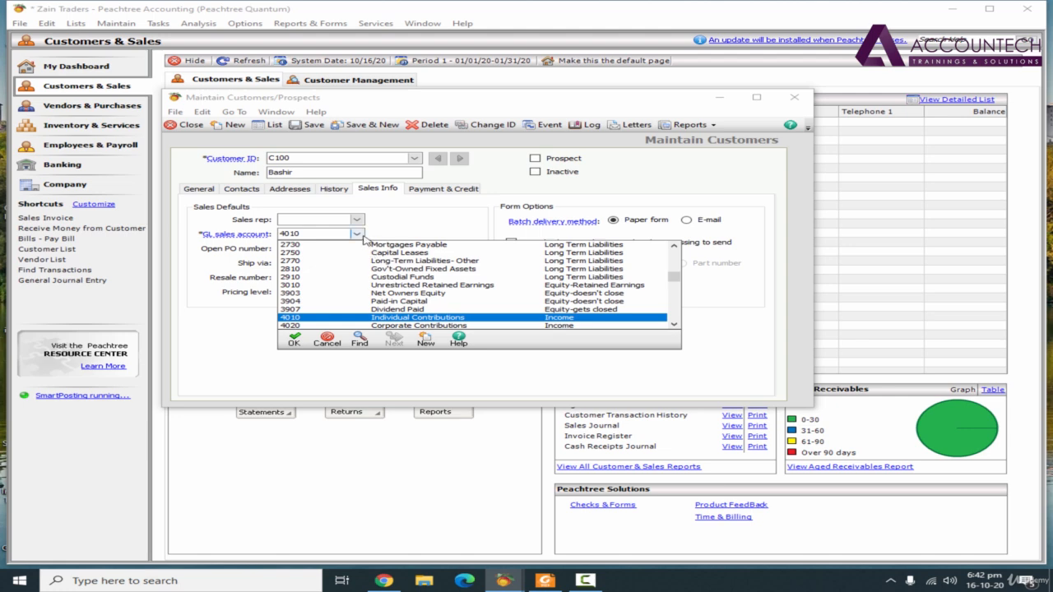
left_click(292, 339)
Step: Examine the customer's payment and credit settings, including the choices for the credit terms
left_click(445, 190)
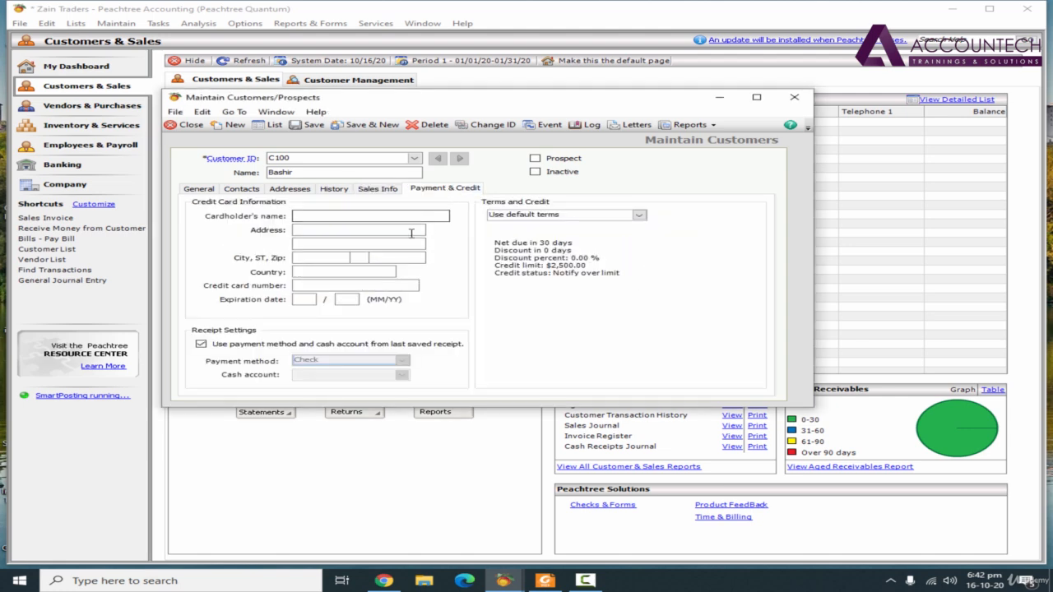
left_click(640, 217)
left_click(640, 216)
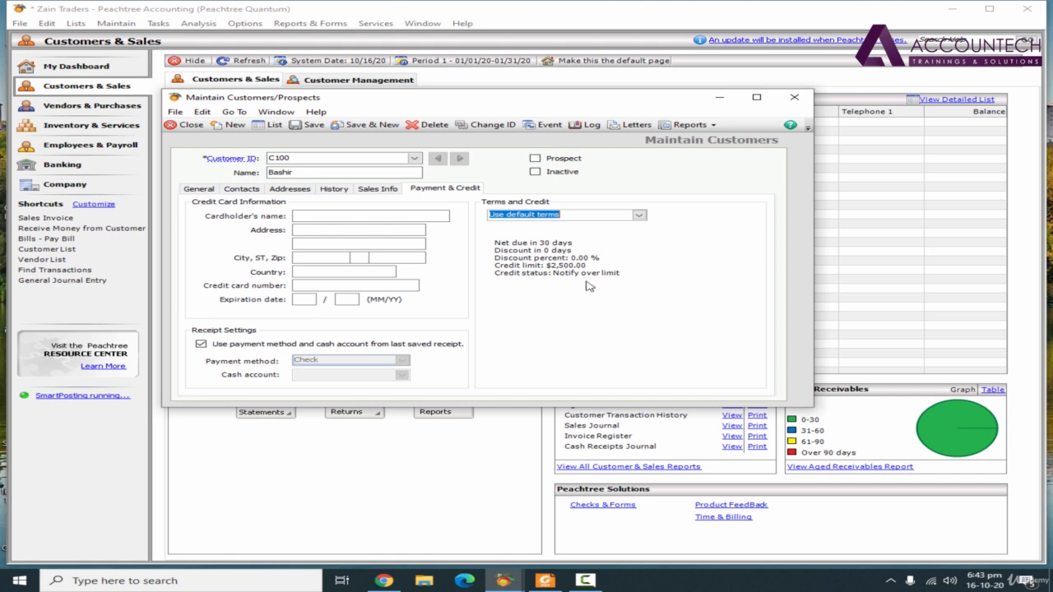
left_click(639, 215)
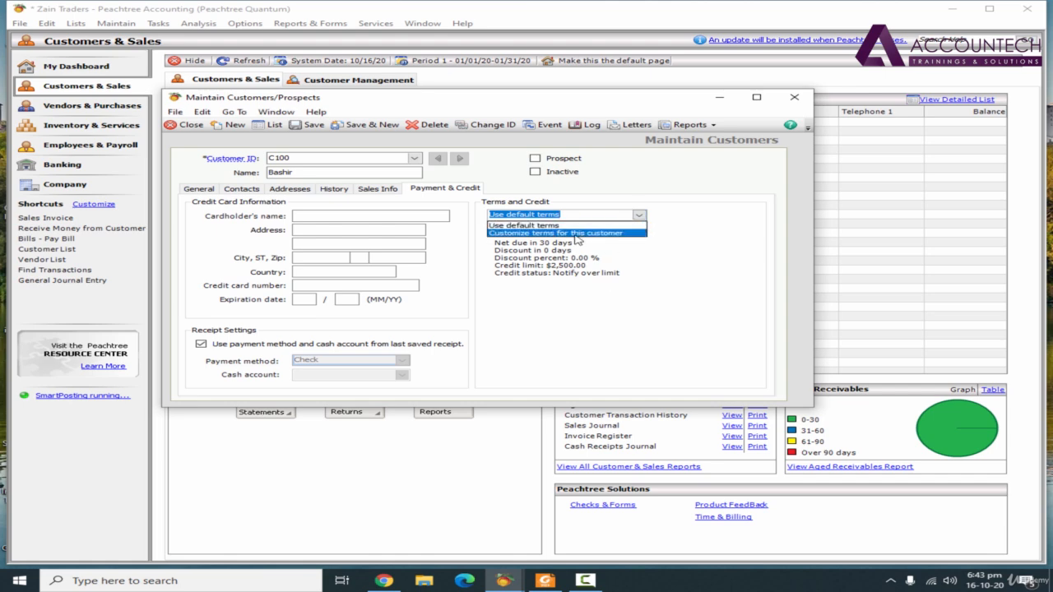
left_click(640, 216)
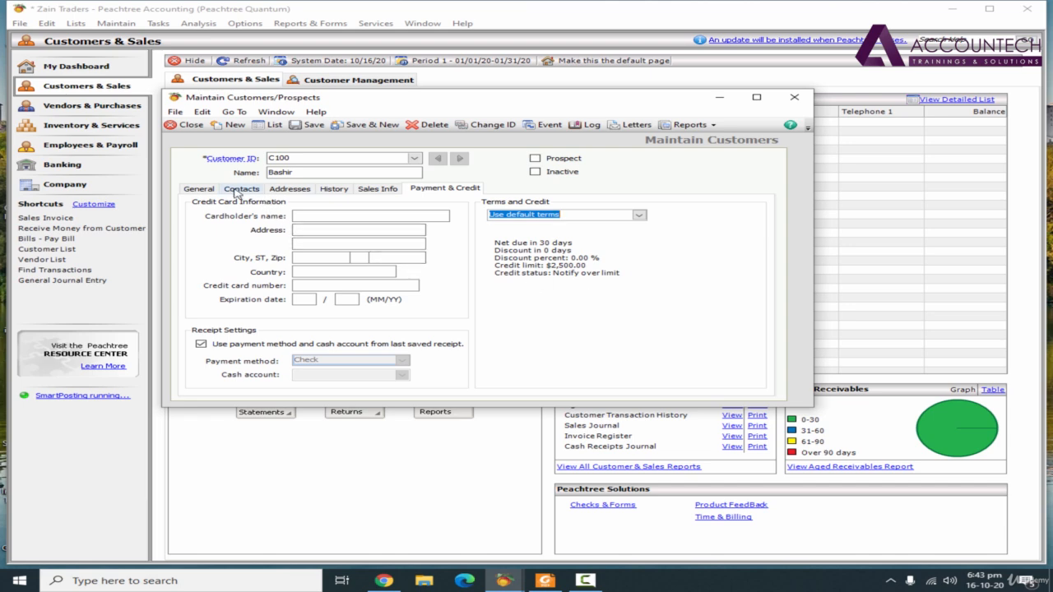
Step: Save the first customer and enter the ID and name of the second customer listed in Zain Traders 2020.pdf in a new record
left_click(198, 188)
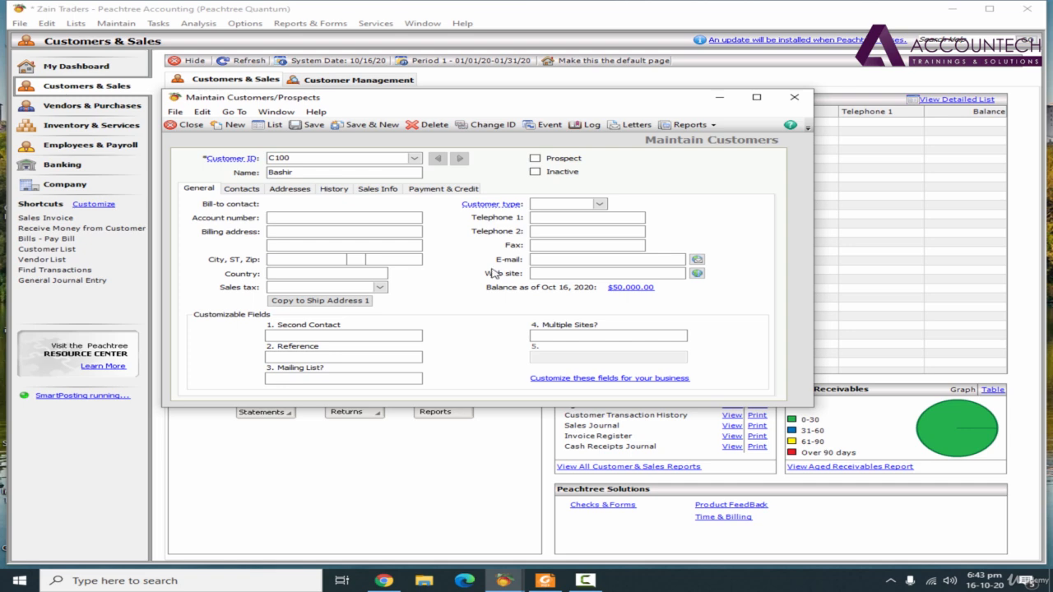
left_click(358, 129)
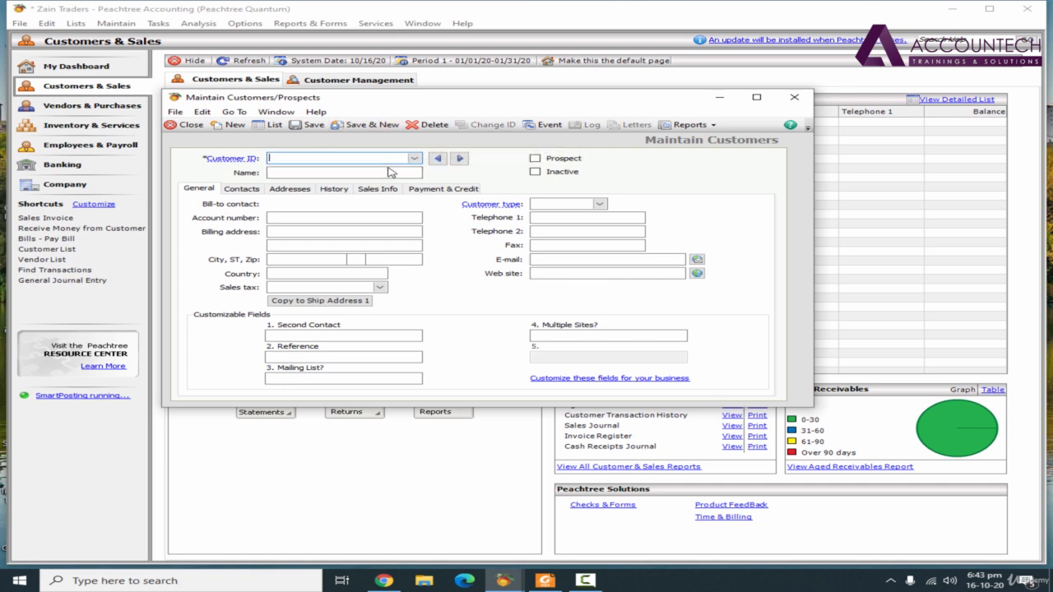
type("C200")
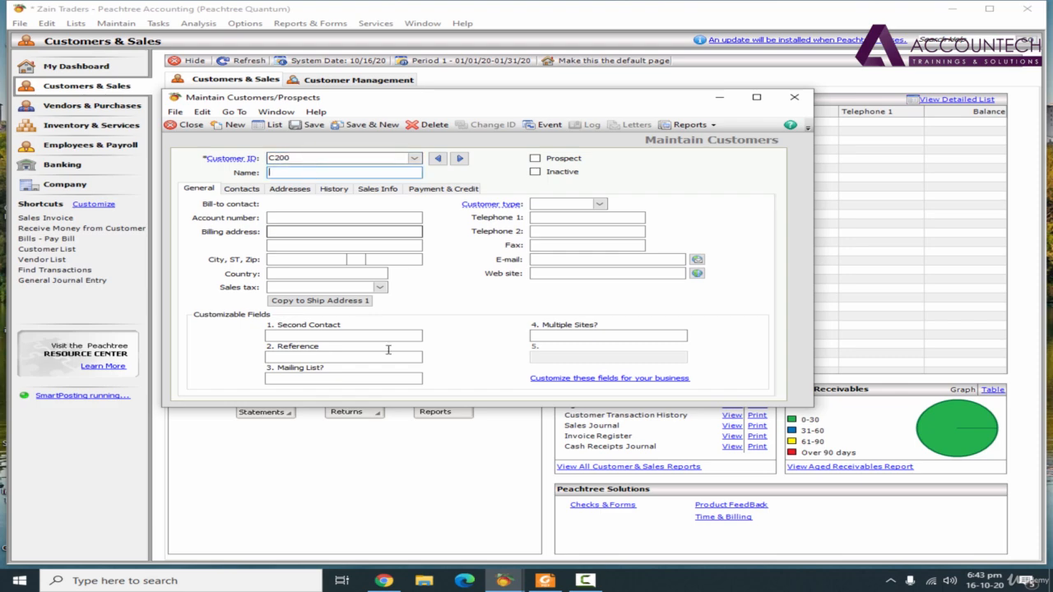
left_click(551, 582)
left_click(505, 581)
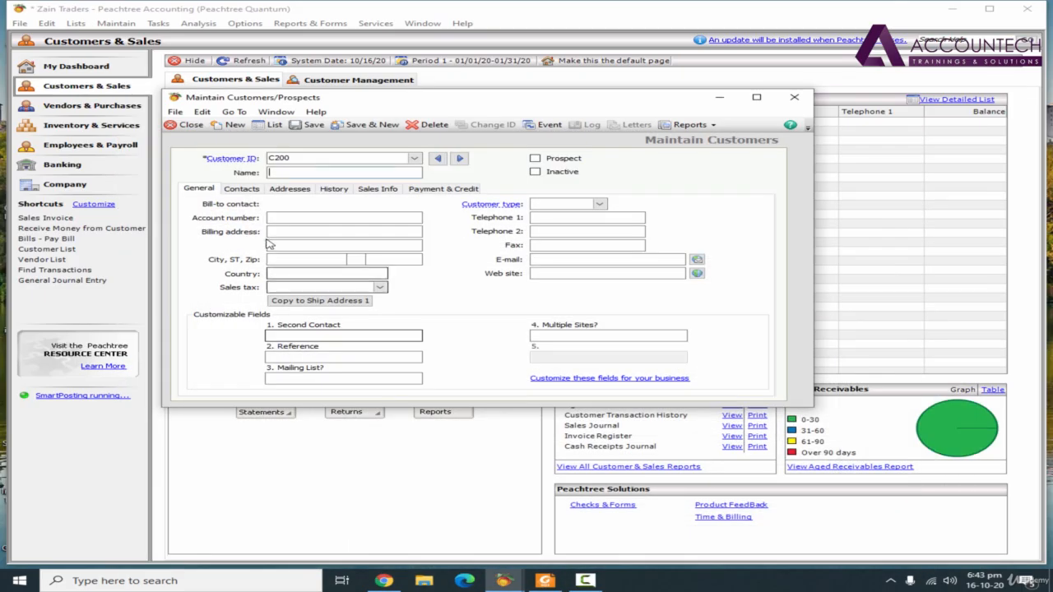
type("Abu")
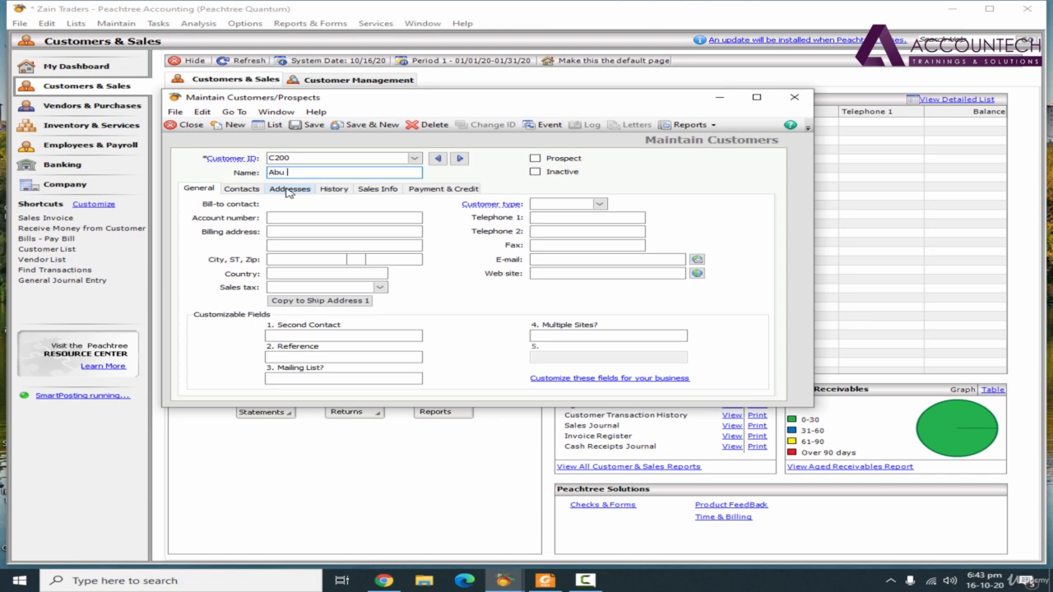
type(" Bakar")
key("Tab")
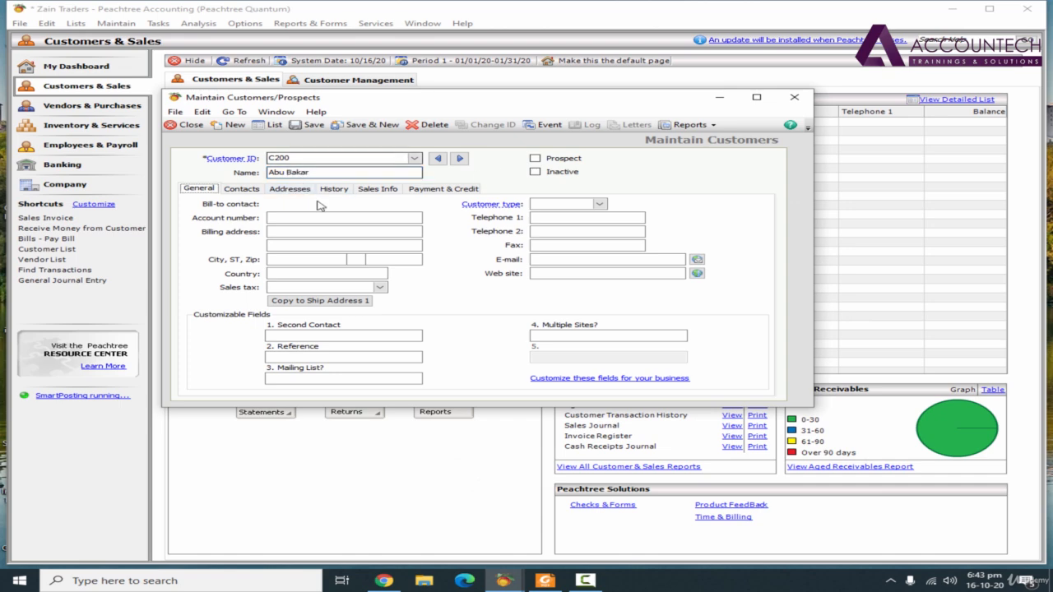
Step: Set the second customer's Customer since date to Jan 1, 2020 in the record's history
left_click(250, 190)
left_click(335, 190)
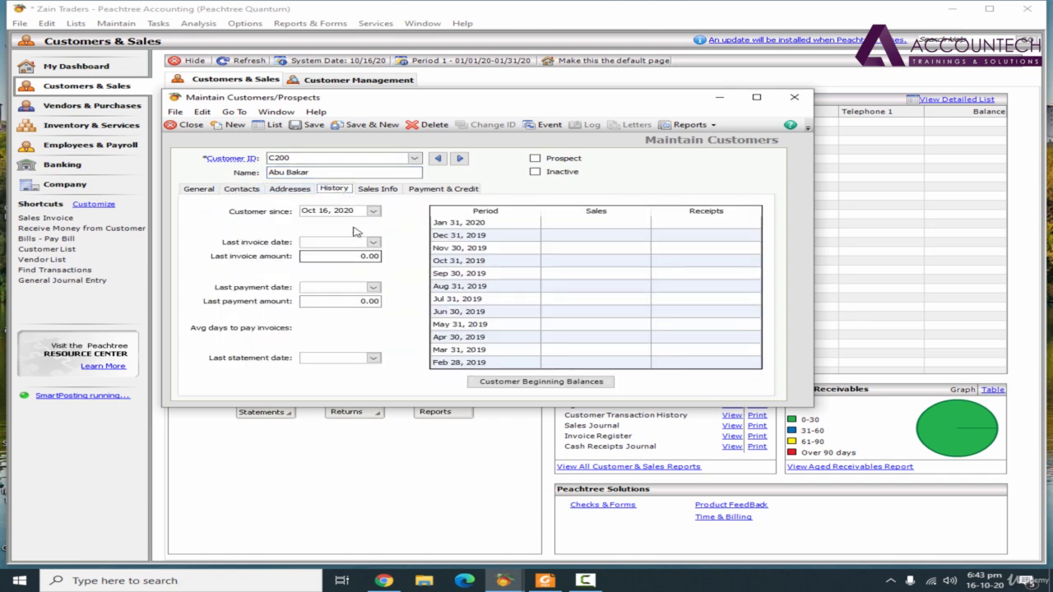
left_click(373, 212)
left_click(309, 228)
left_click(309, 228)
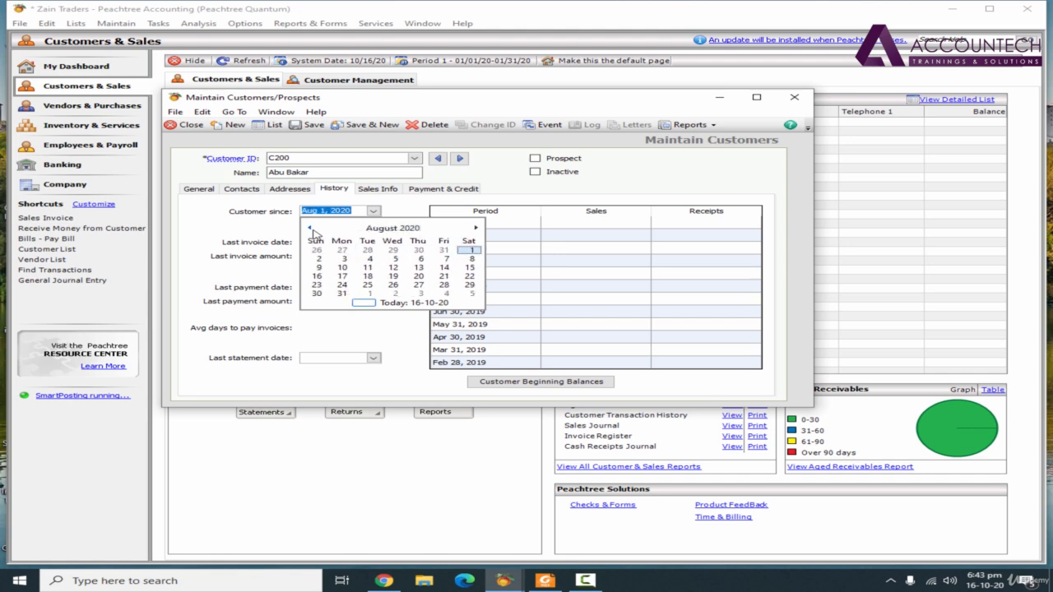
left_click(309, 228)
left_click(309, 227)
left_click(309, 228)
left_click(309, 228)
left_click(309, 228)
left_click(310, 228)
left_click(310, 227)
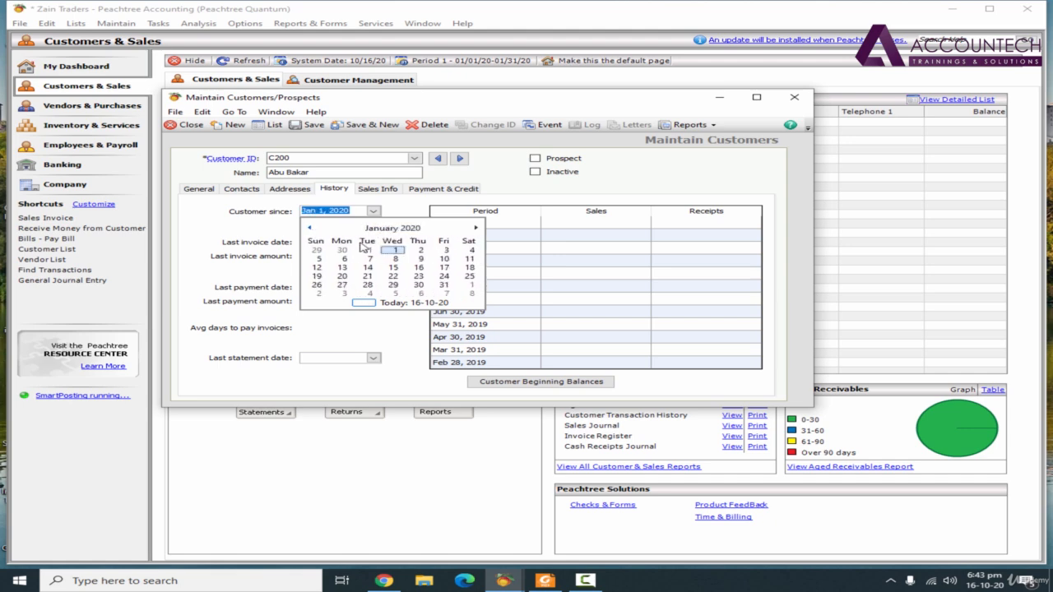
left_click(394, 251)
Step: Save the second customer's record, open its beginning balances, and enter invoice 1002 dated 1 Jan 2020 for 60,000
left_click(567, 383)
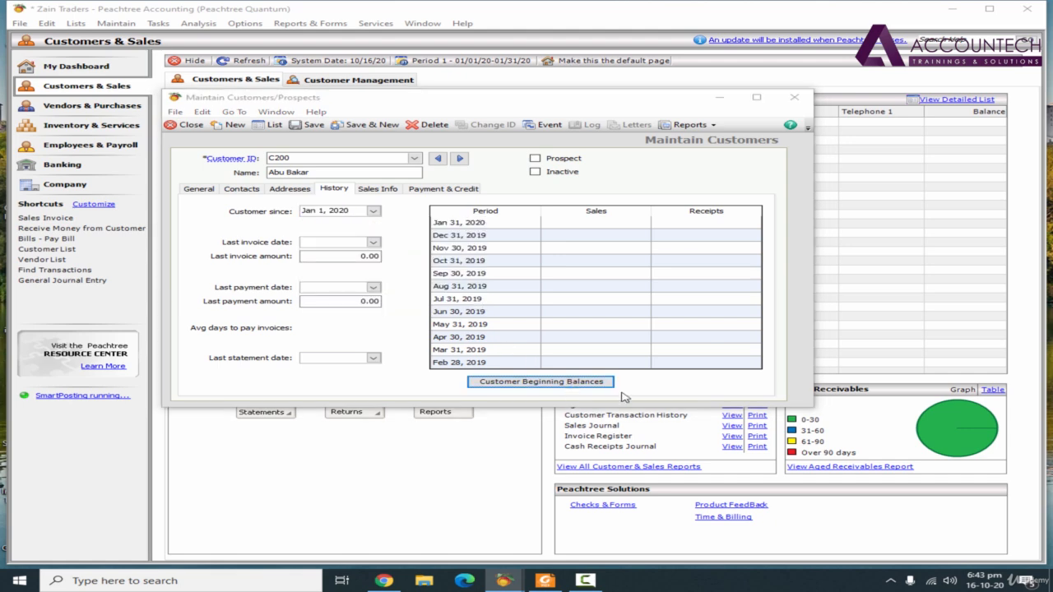
left_click(519, 331)
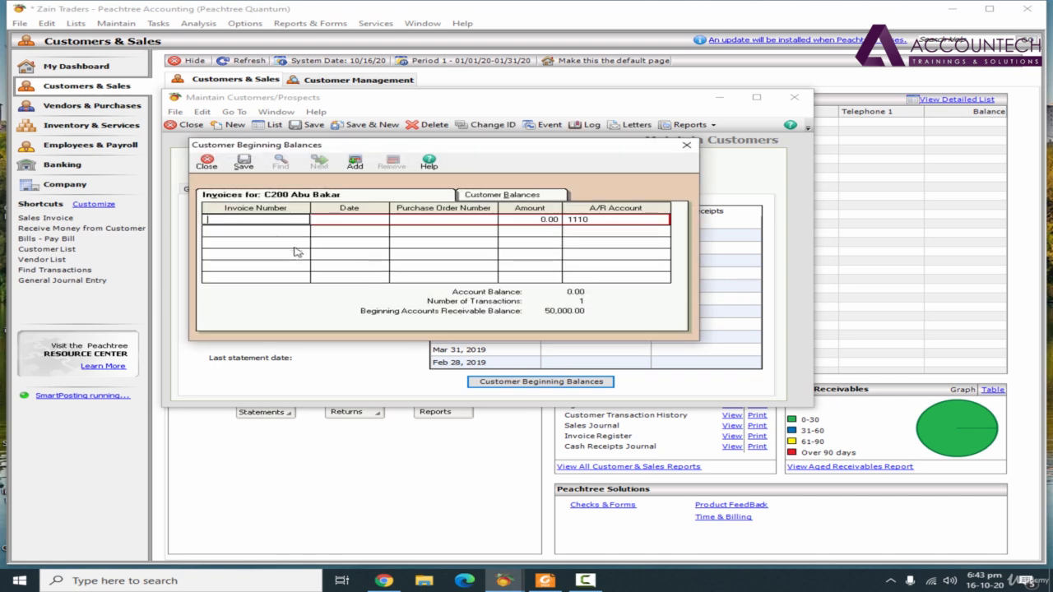
key("Tab")
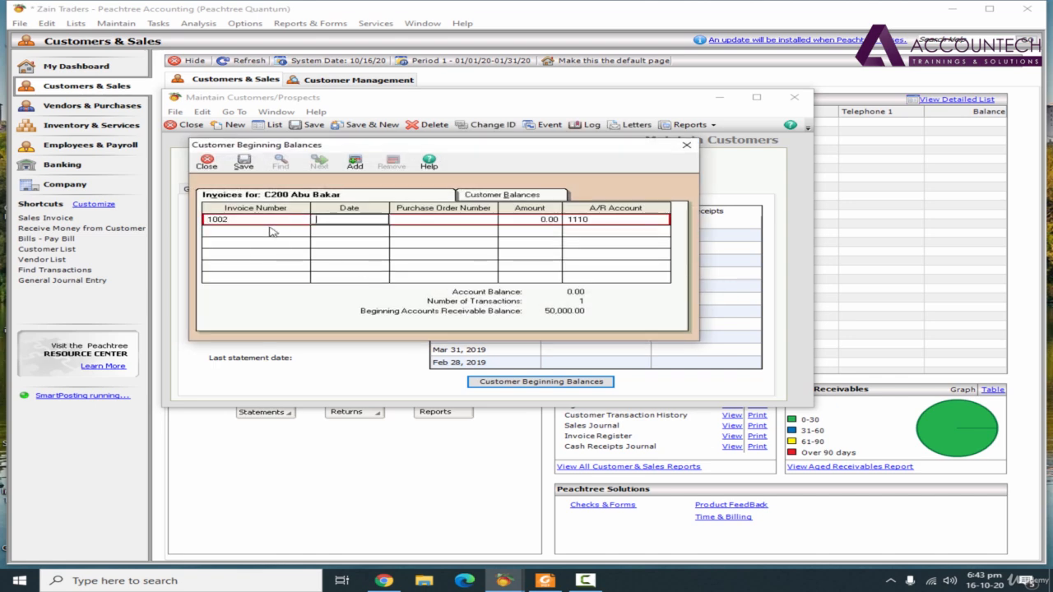
type("010120")
key("Tab")
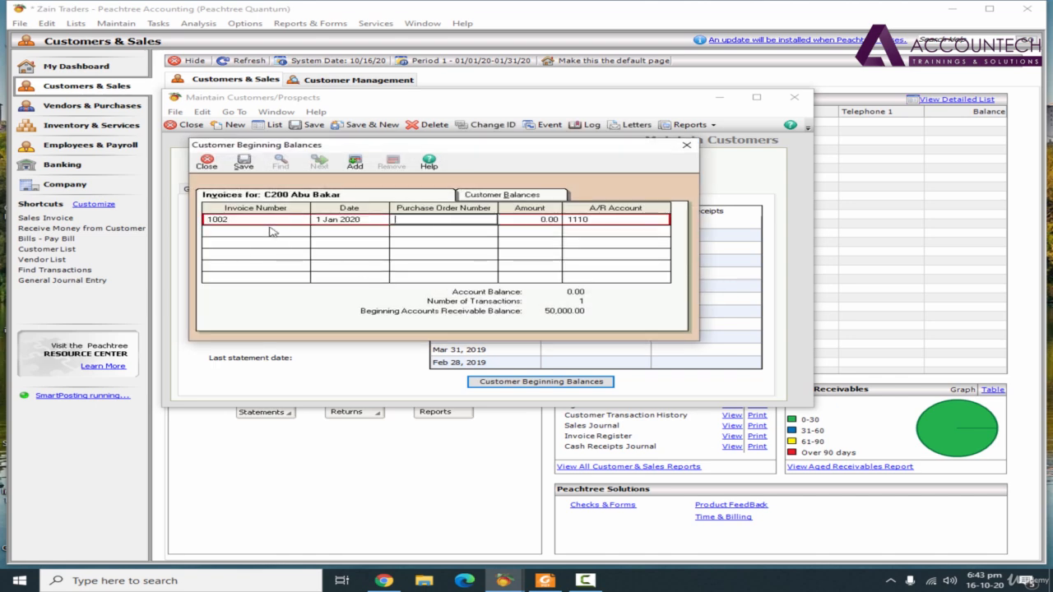
key("Tab")
left_click(539, 583)
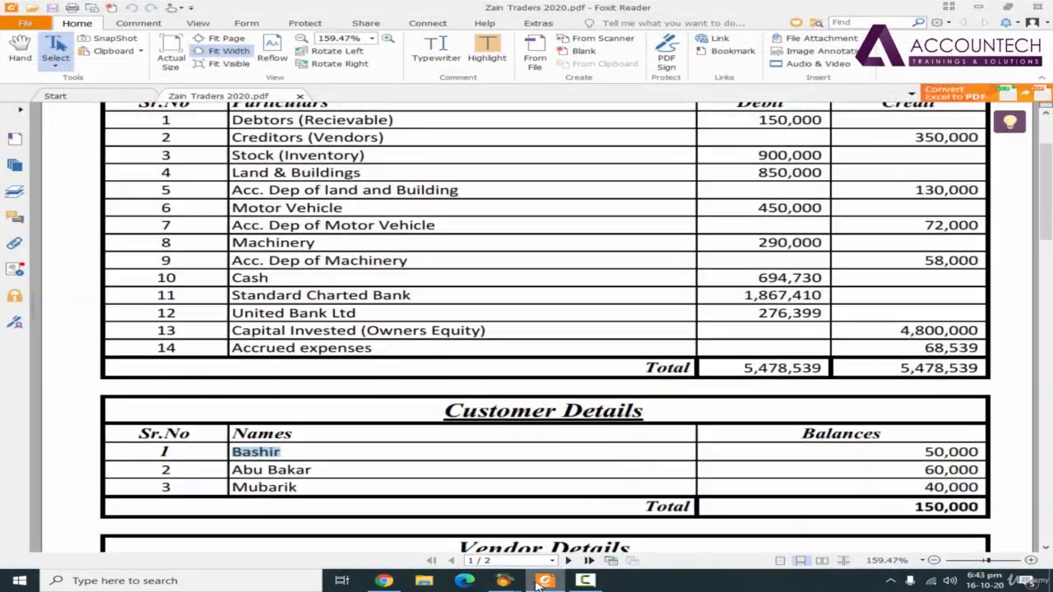
left_click(541, 581)
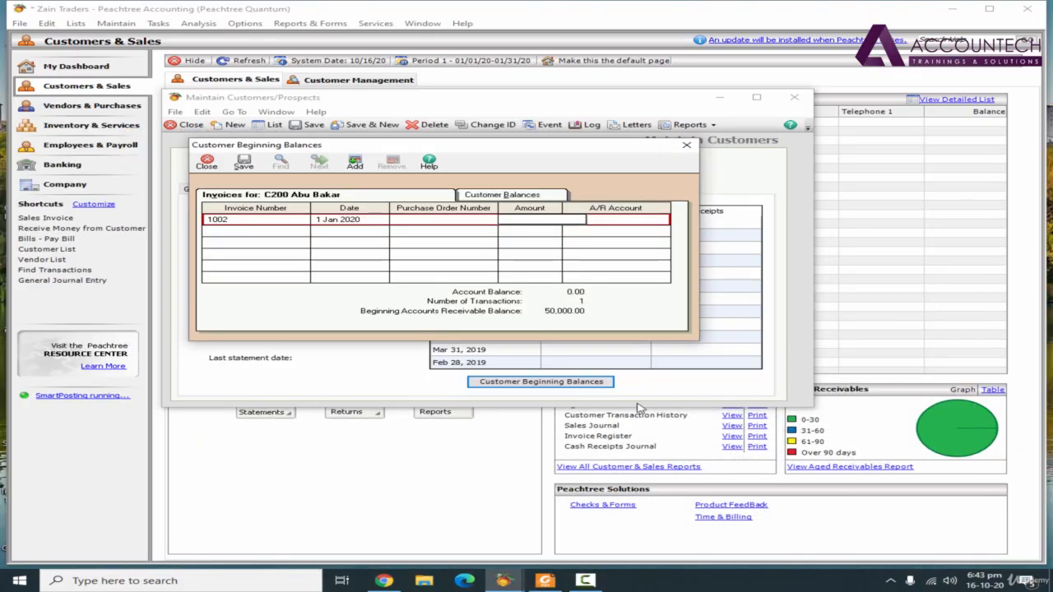
type("60000")
key("Tab")
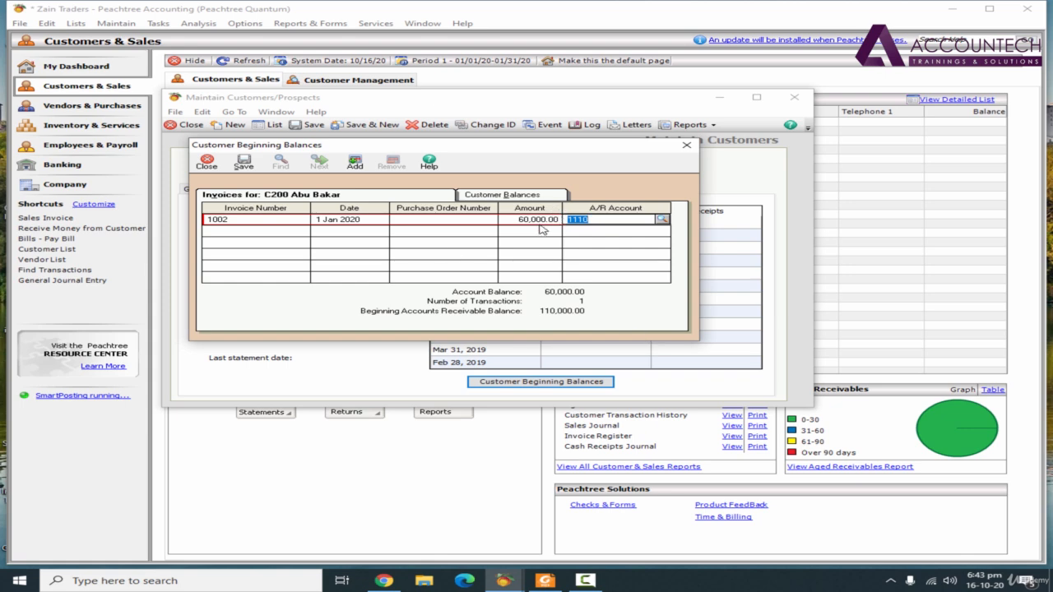
Step: Save and close the second customer's beginning balances, then save the customer record and start a new one
left_click(244, 161)
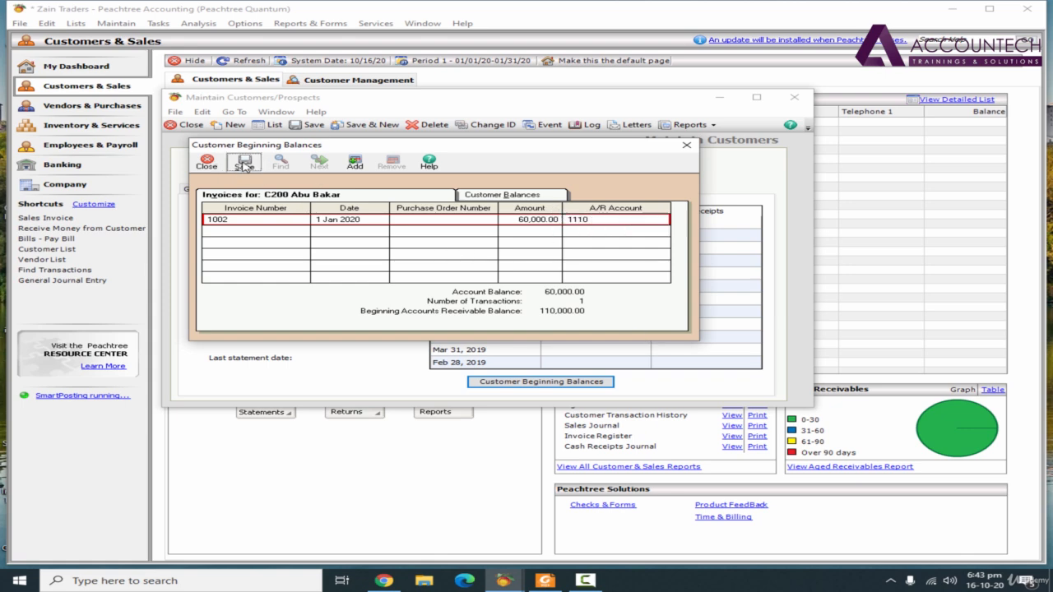
left_click(687, 145)
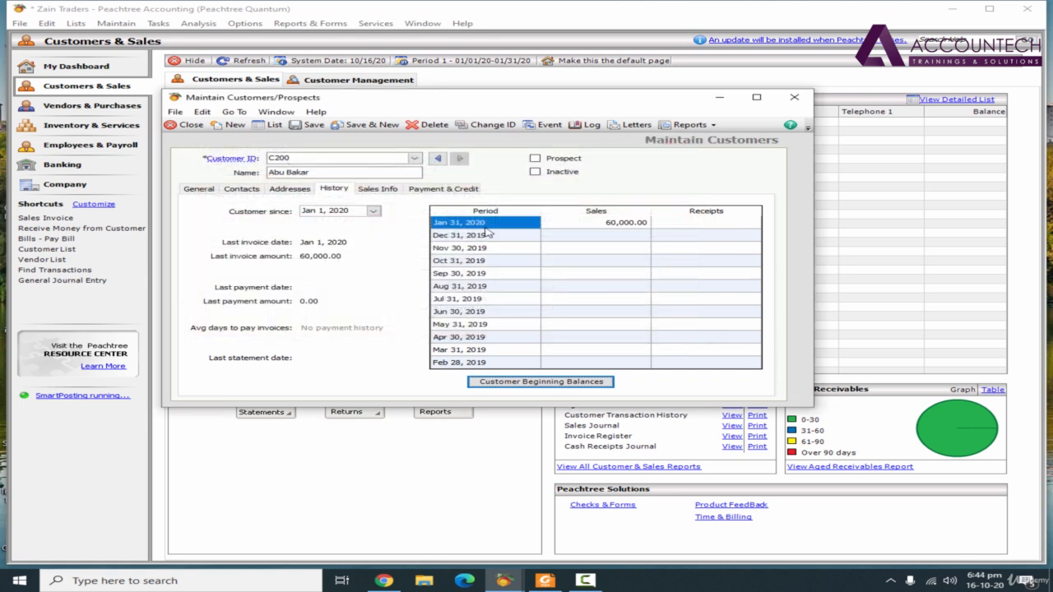
left_click(376, 188)
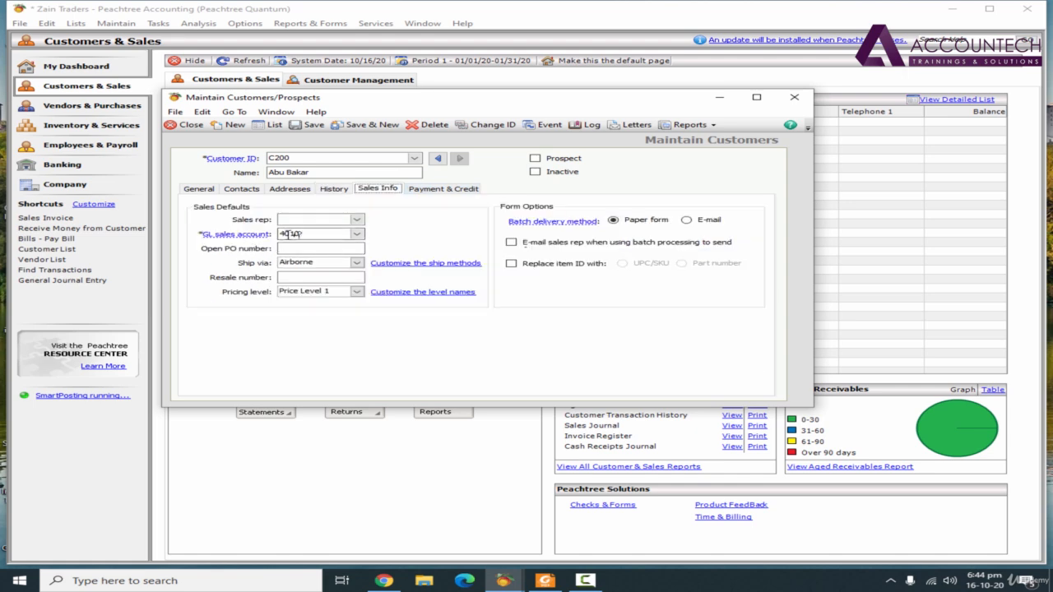
left_click(366, 124)
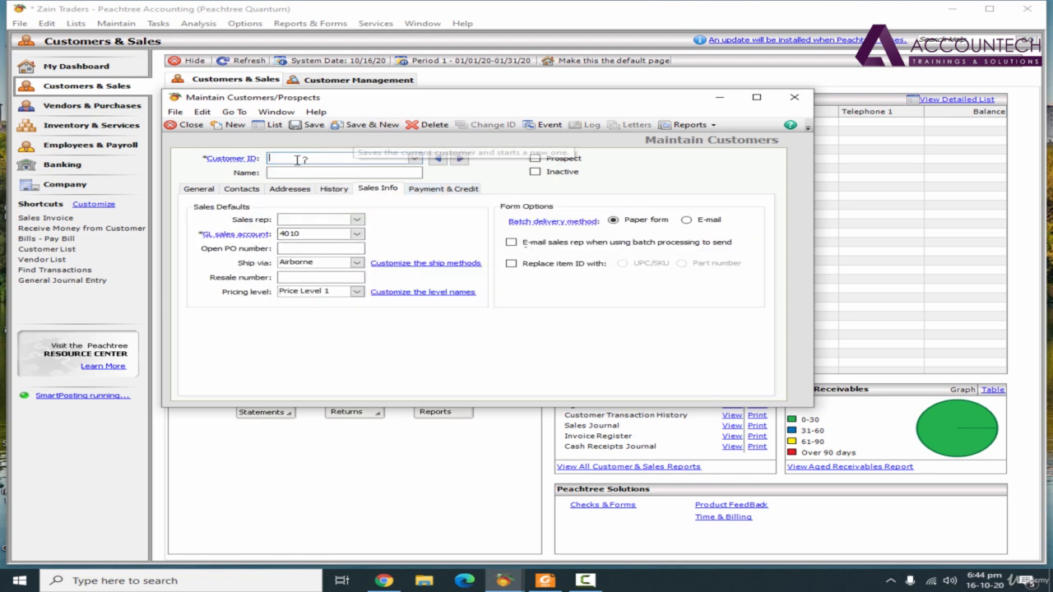
Step: Enter the ID and name of the third customer from the opening balances PDF and set the Customer since date to Jan 1, 2020
left_click(545, 580)
left_click(505, 581)
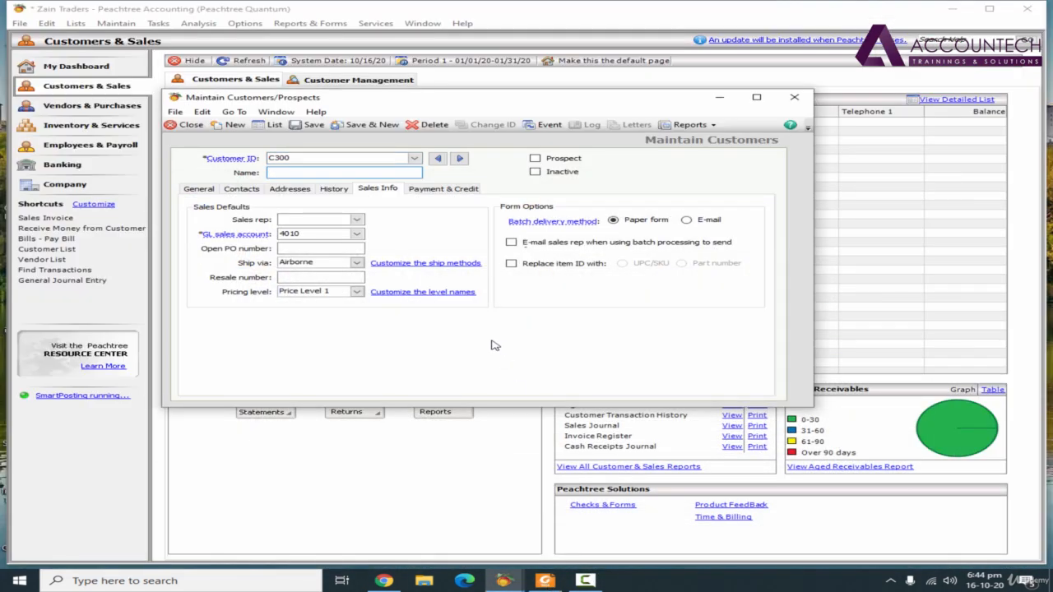
left_click(492, 341)
left_click(334, 189)
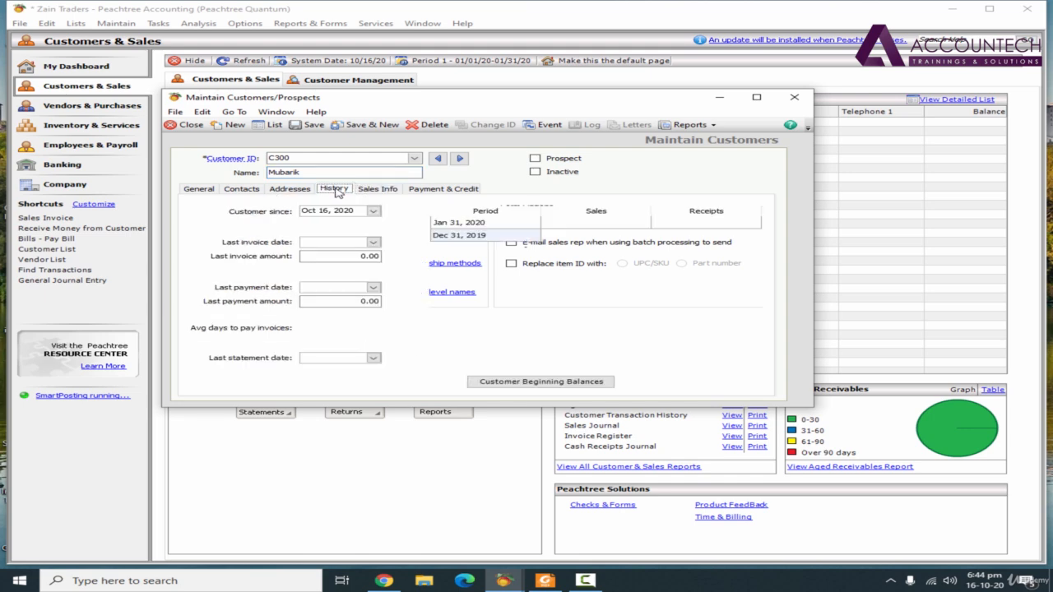
key("Tab")
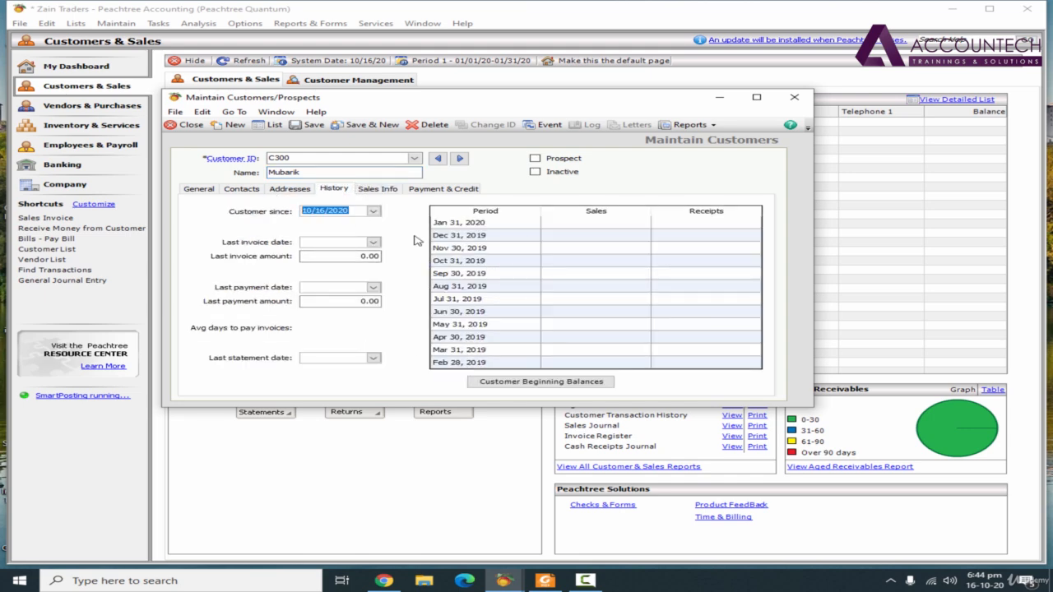
type("0101")
key("Tab")
Step: Save the third customer's record, open its beginning balances, and enter invoice 1003 dated 1 Jan 2020 for 40,000
left_click(574, 384)
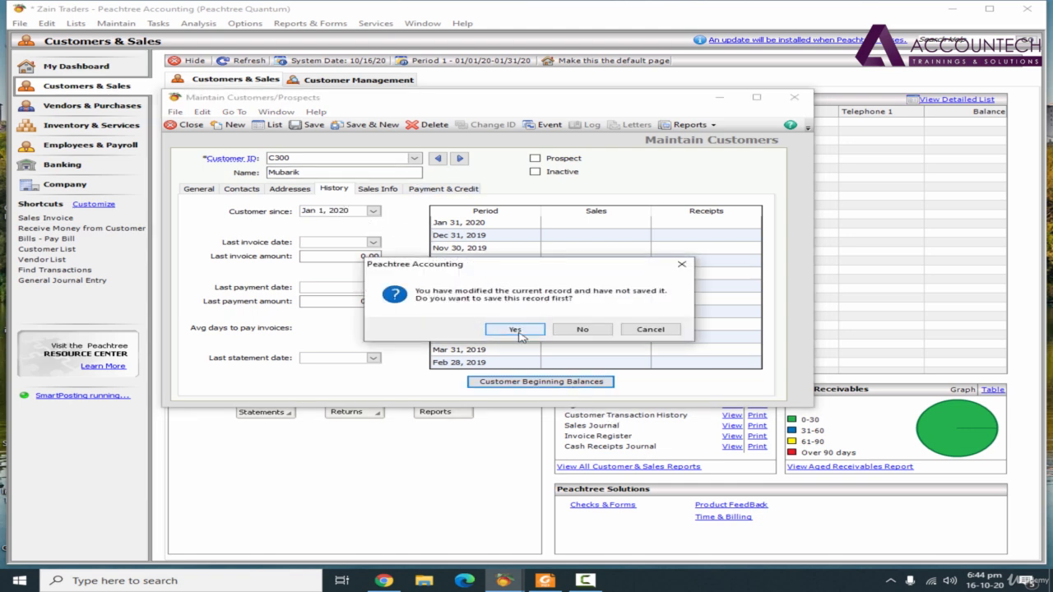
left_click(516, 330)
type("1003")
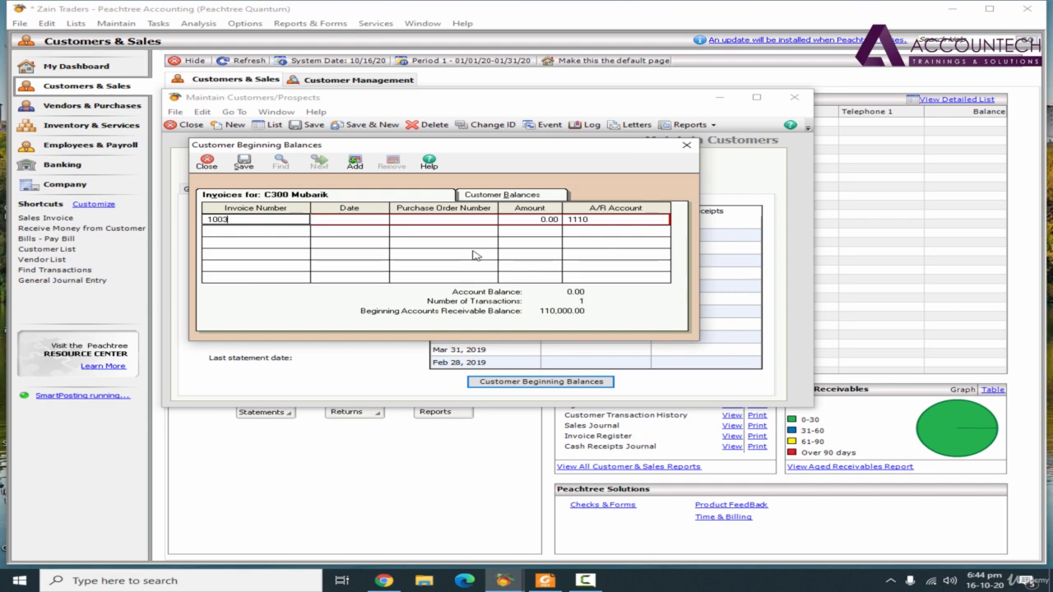
key("Tab")
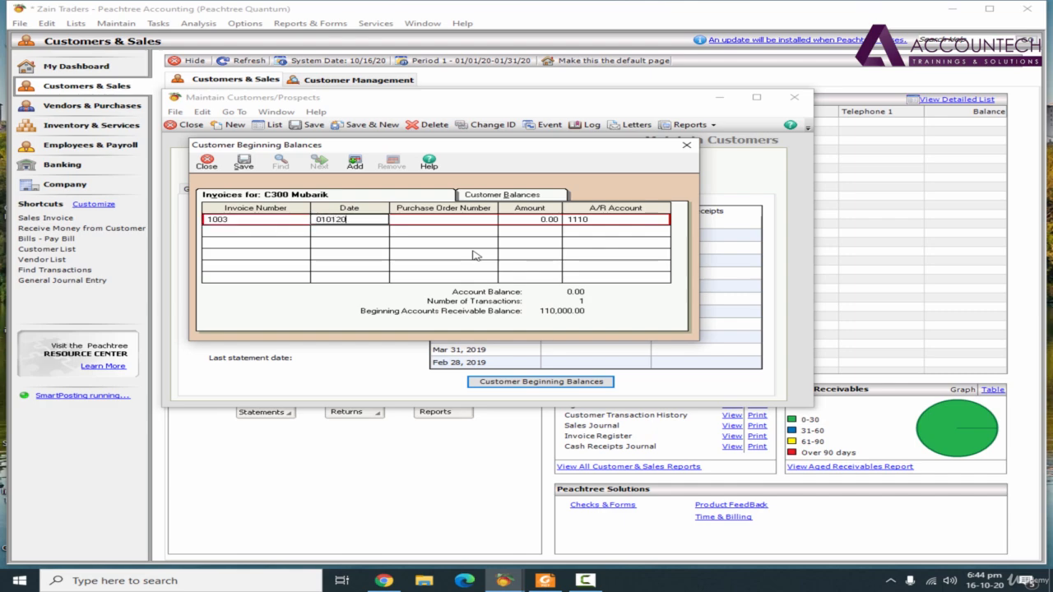
key("Tab")
key("Tab")
left_click(545, 581)
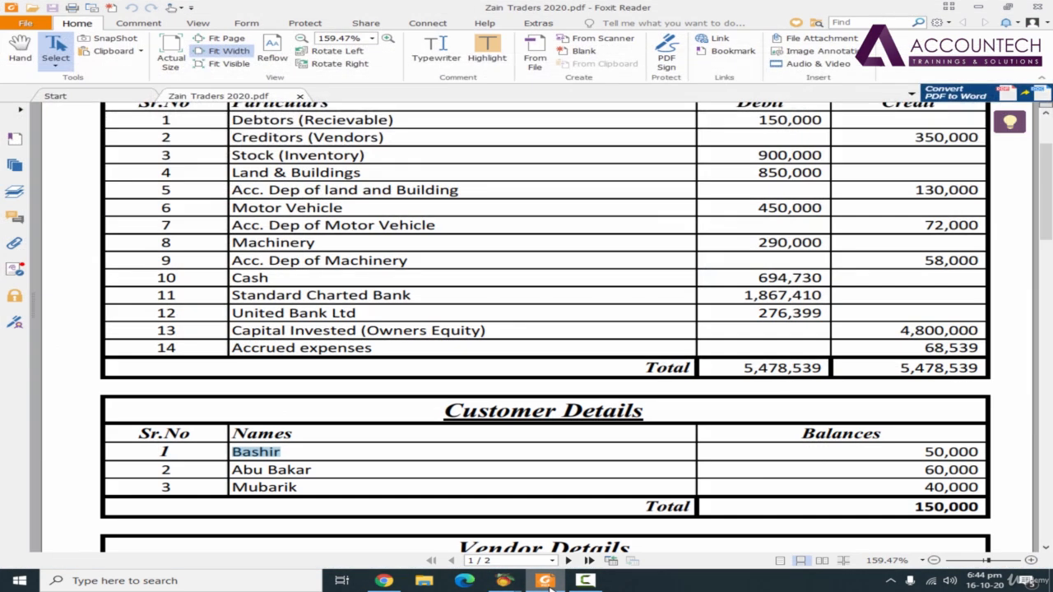
left_click(544, 580)
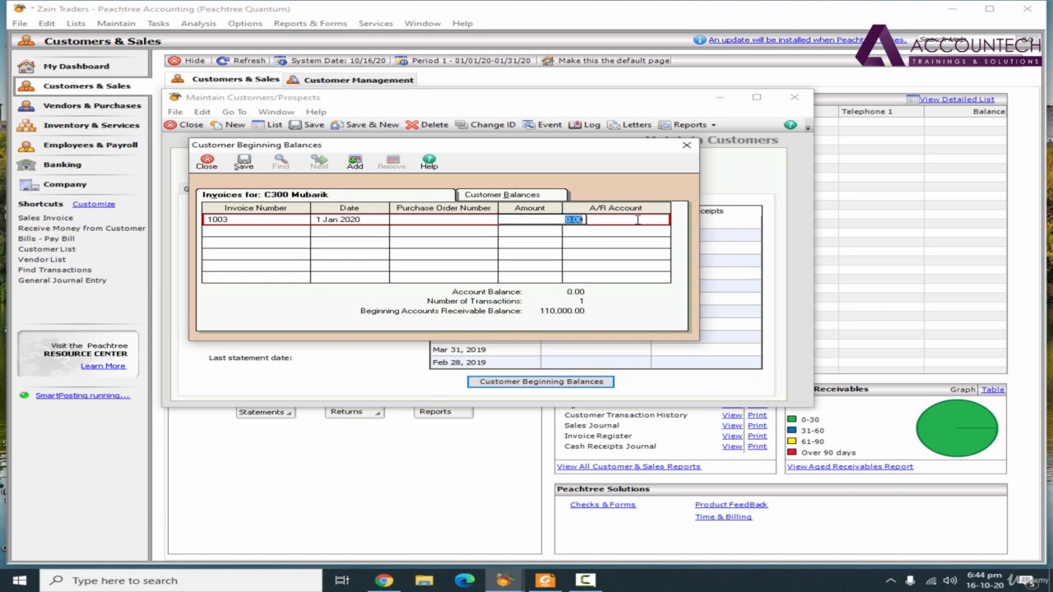
type("40,000")
key("Tab")
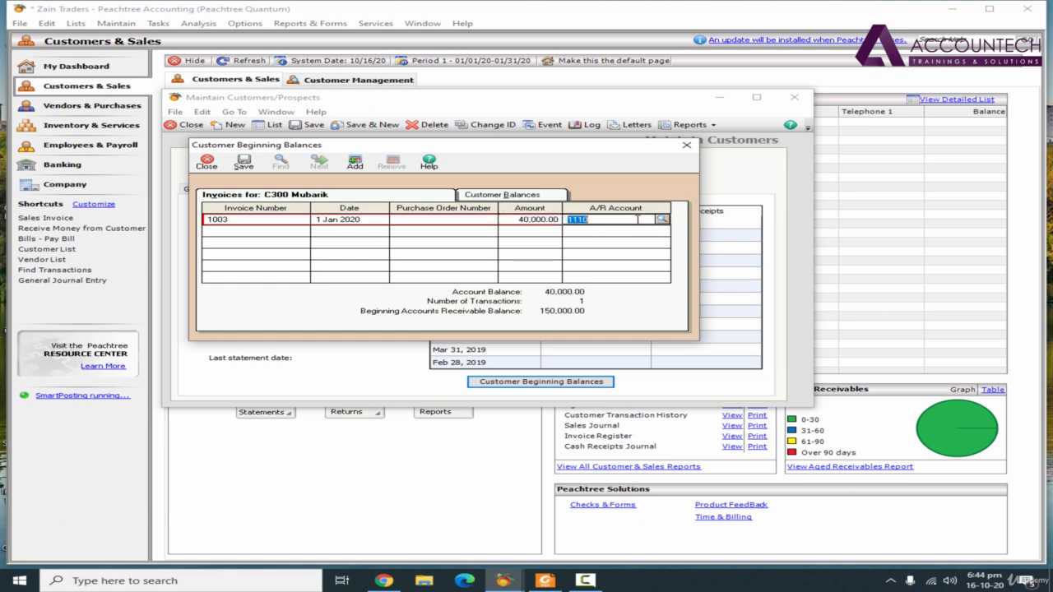
Step: Save the third customer's beginning balances and record, then close the customer window and refresh the customer list
left_click(244, 162)
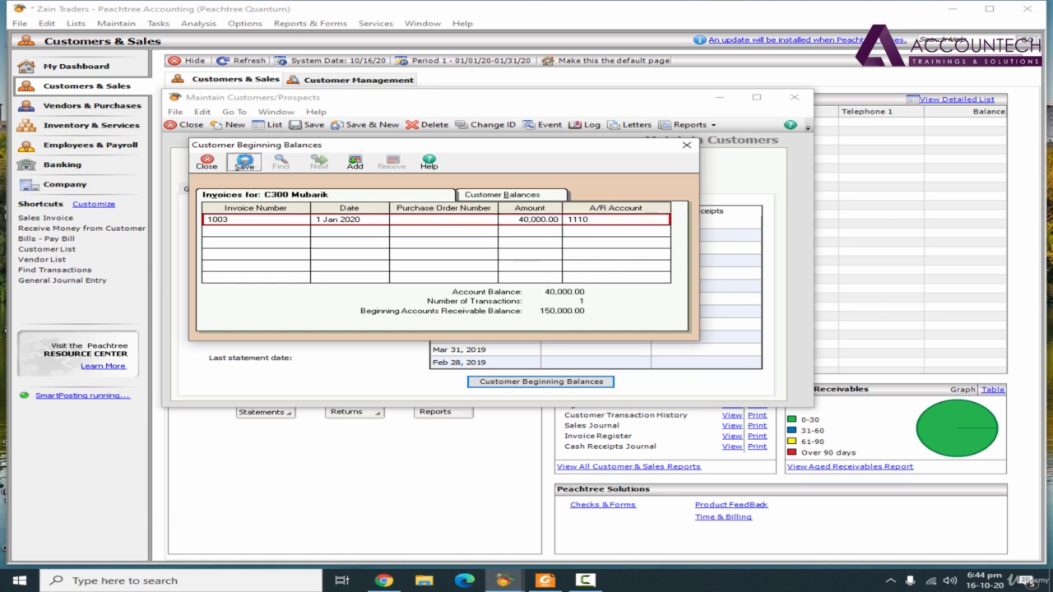
left_click(687, 145)
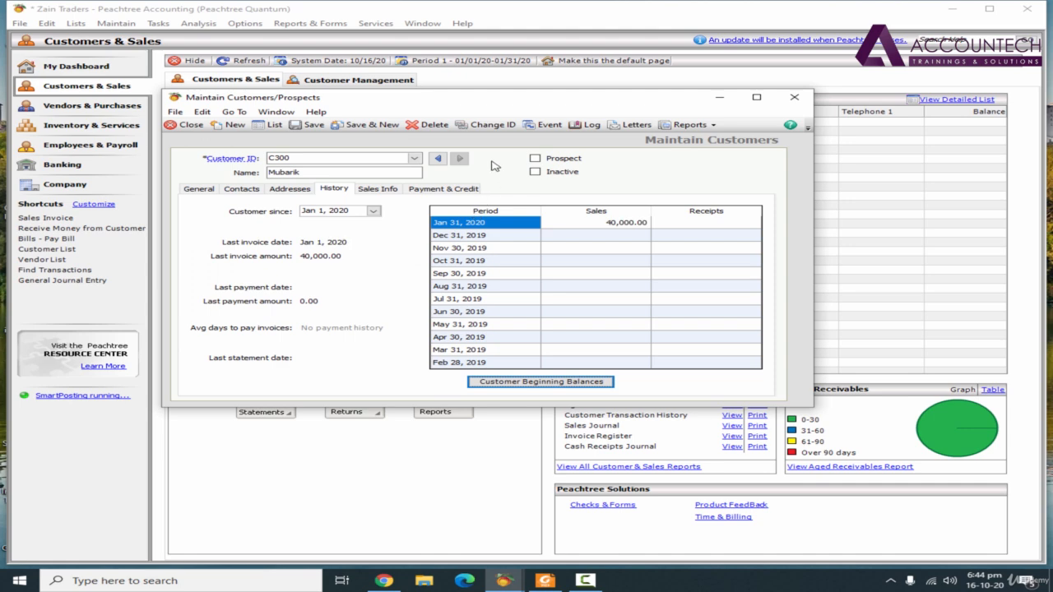
left_click(369, 125)
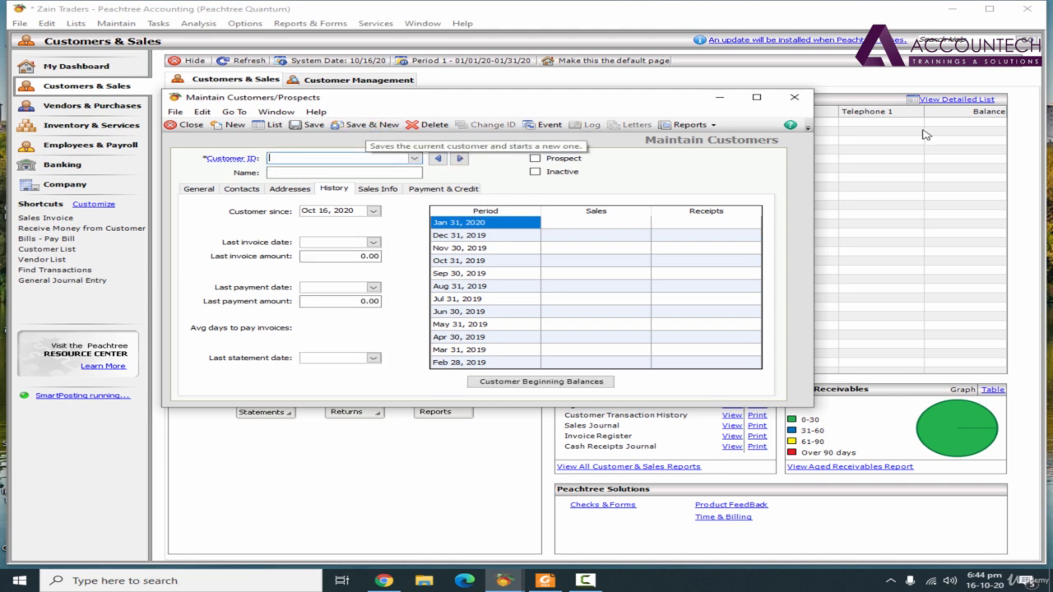
left_click(793, 98)
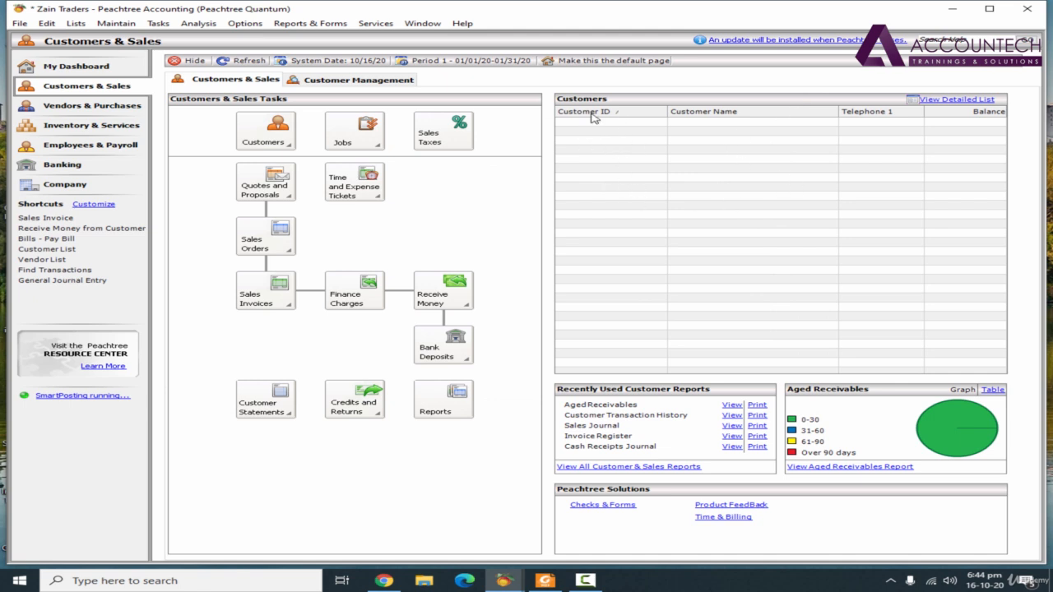
left_click(255, 64)
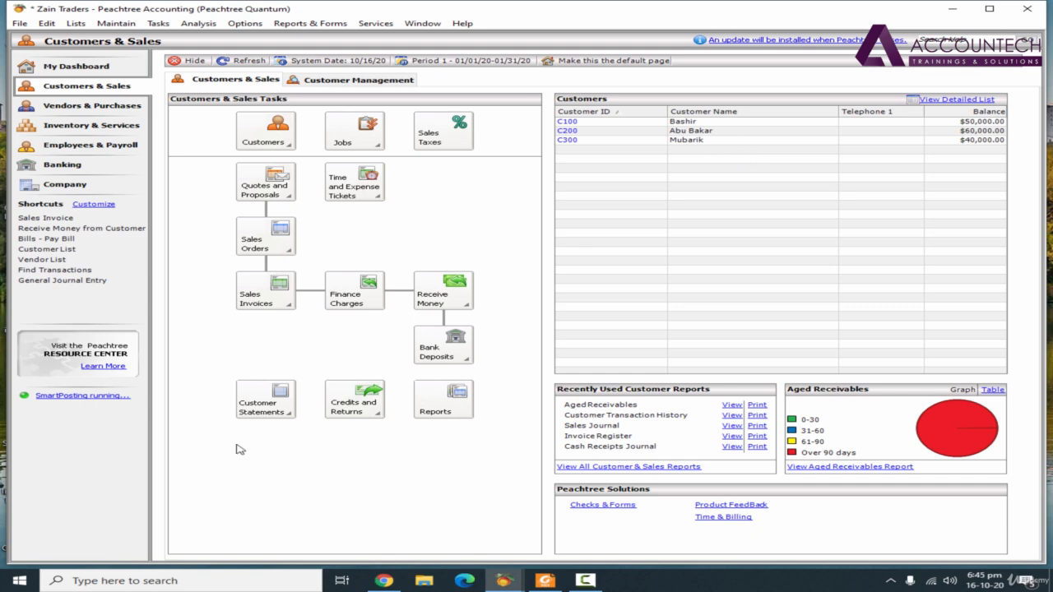
Step: View the company's chart of accounts and review the accounts and running balances down to the income accounts
left_click(66, 185)
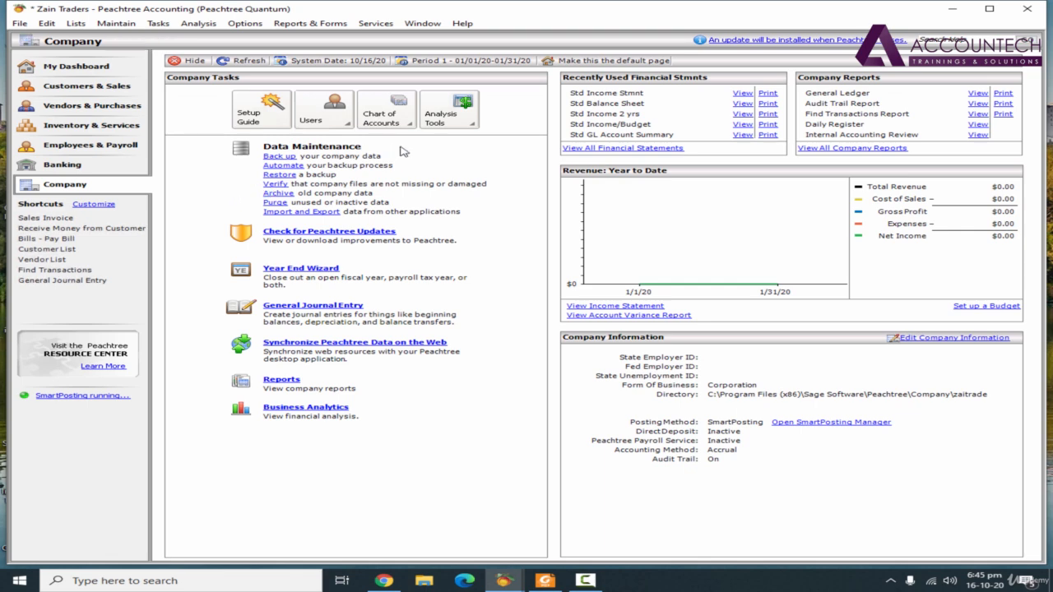
left_click(381, 113)
left_click(466, 146)
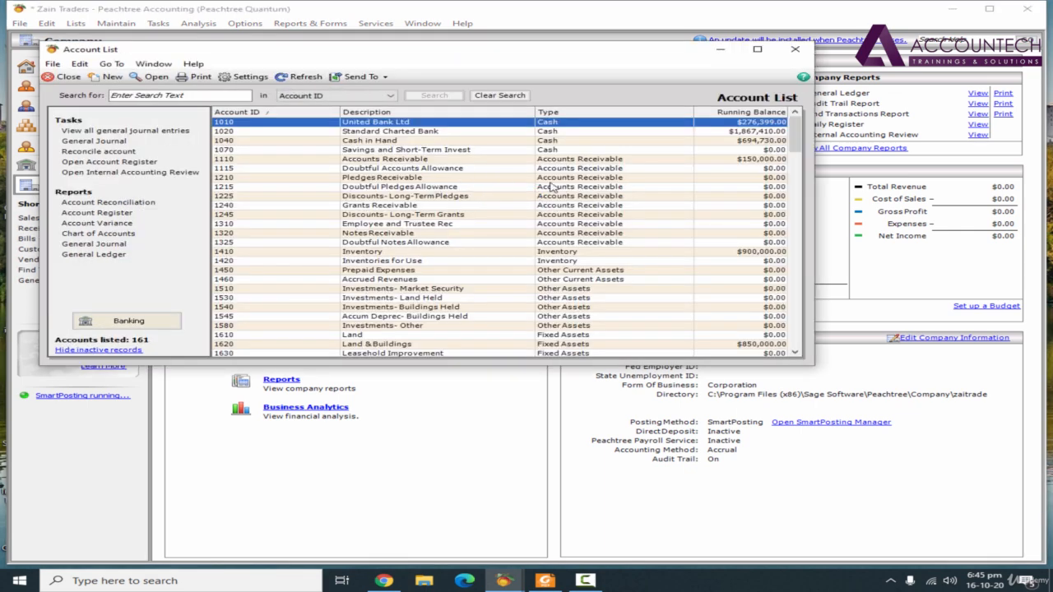
scroll(455, 208, "down", 6)
scroll(455, 206, "down", 2)
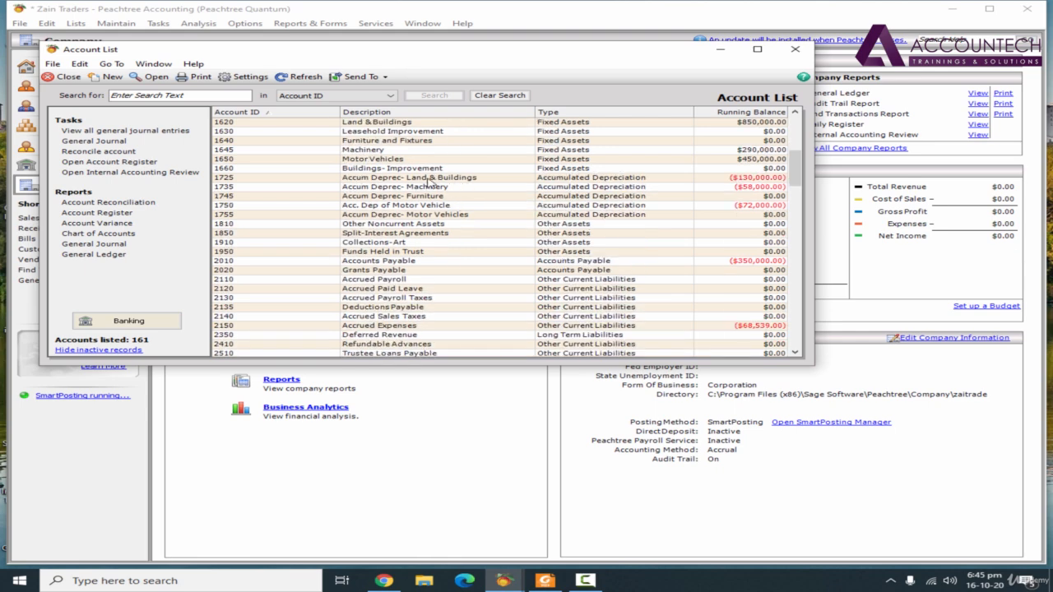
left_click(192, 96)
scroll(312, 182, "up", 5)
scroll(317, 204, "down", 2)
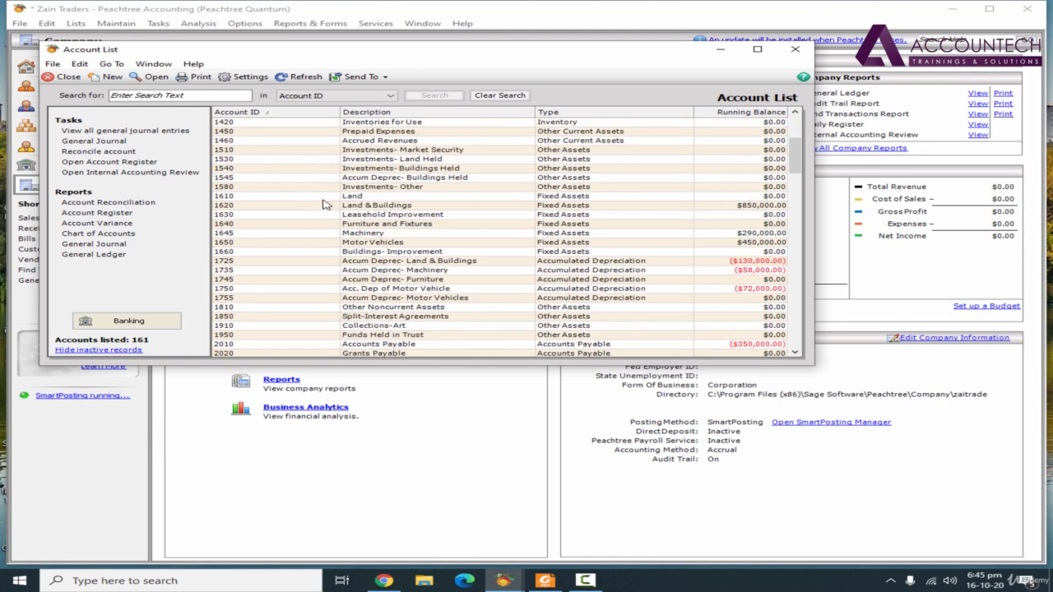
scroll(345, 205, "down", 13)
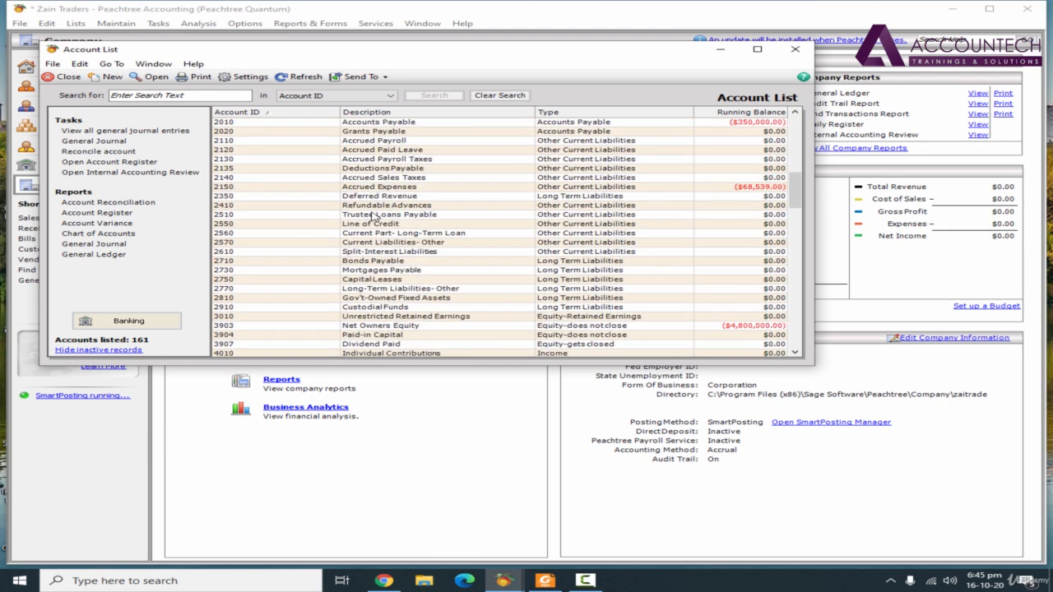
scroll(372, 216, "down", 3)
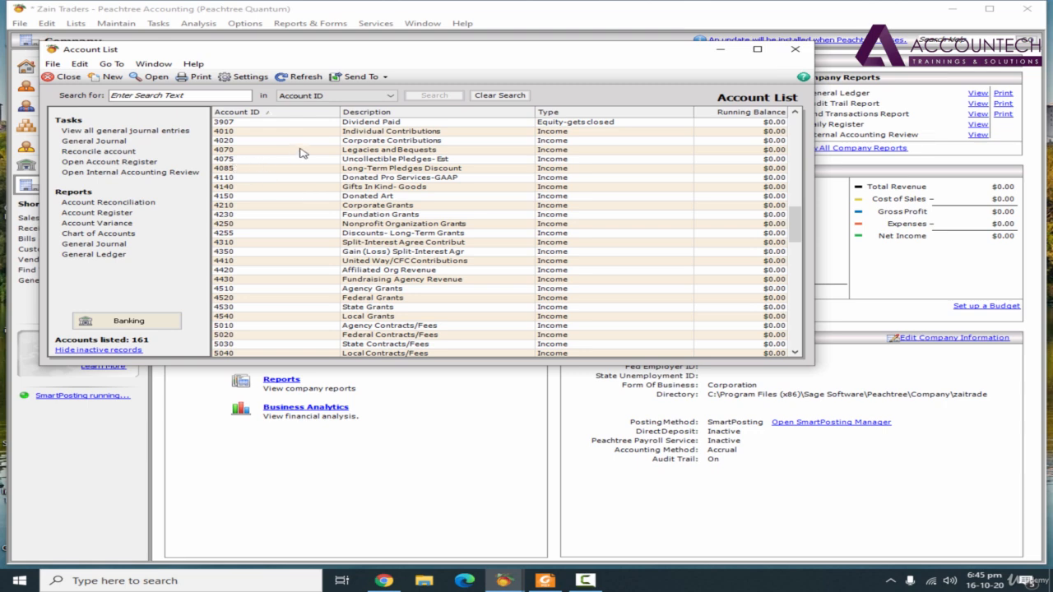
Step: Change the description of income account 4010 to Sales Revenue, then save and close the account record
left_click(383, 133)
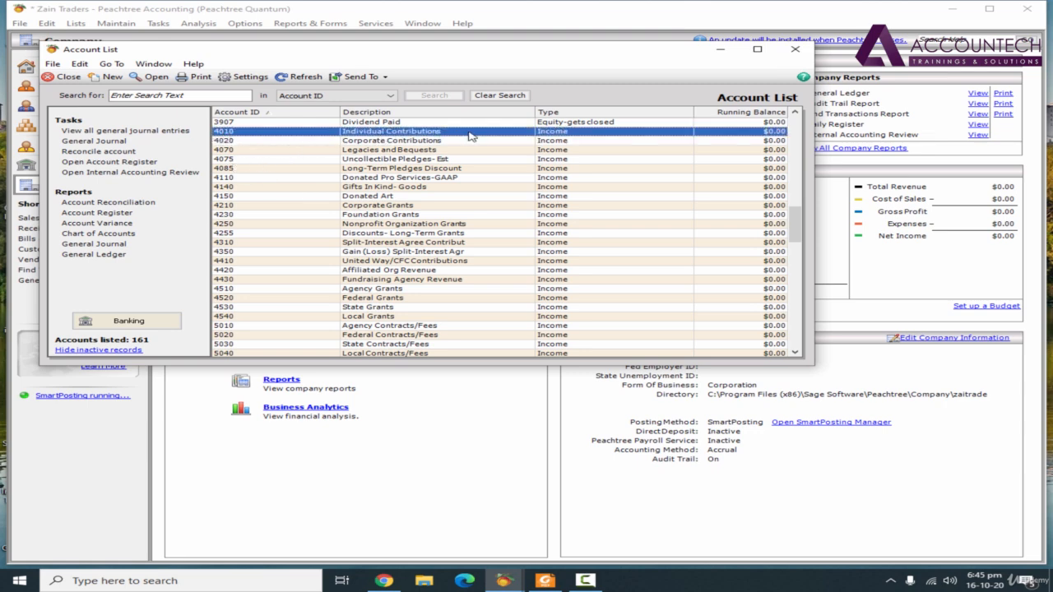
double_click(408, 132)
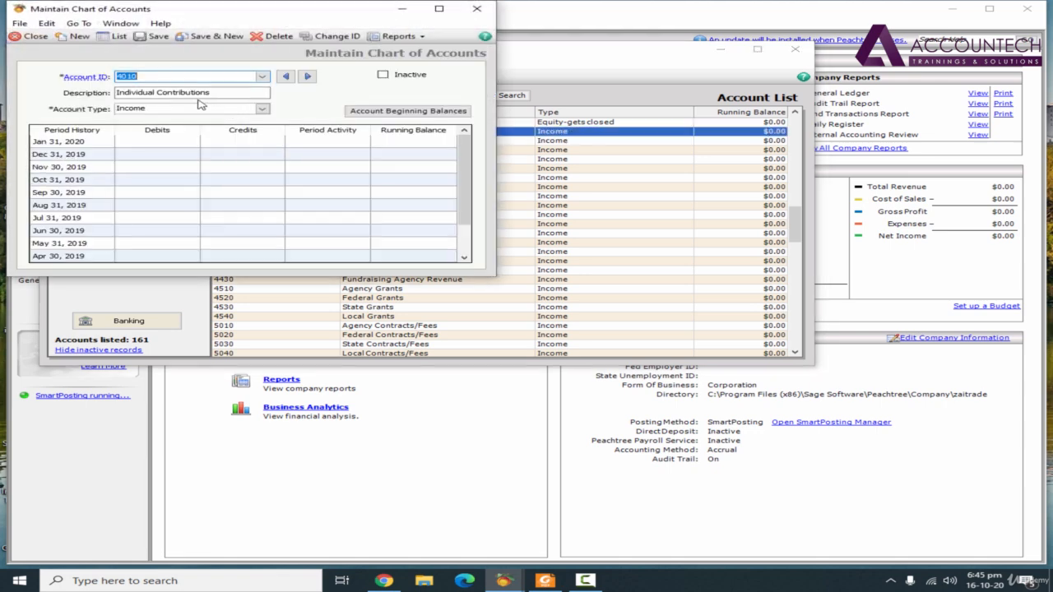
key("Tab")
type("Sa")
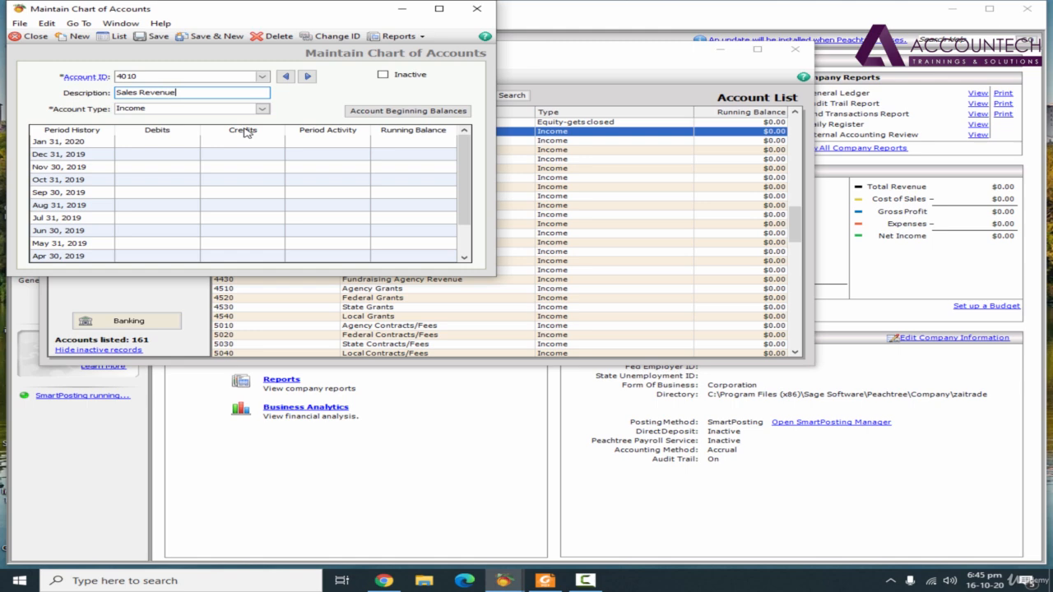
left_click(152, 36)
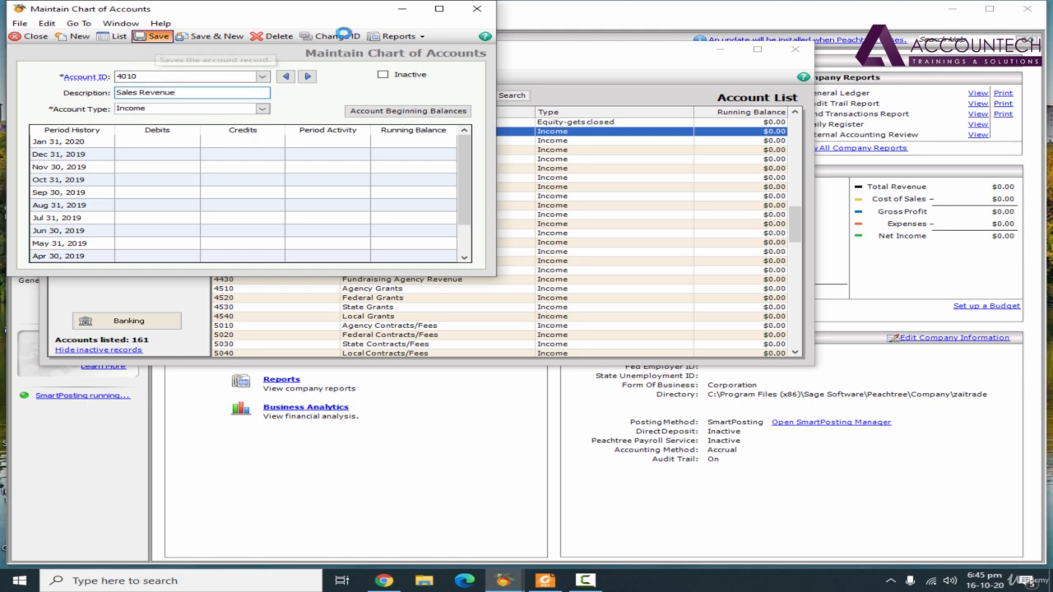
left_click(476, 9)
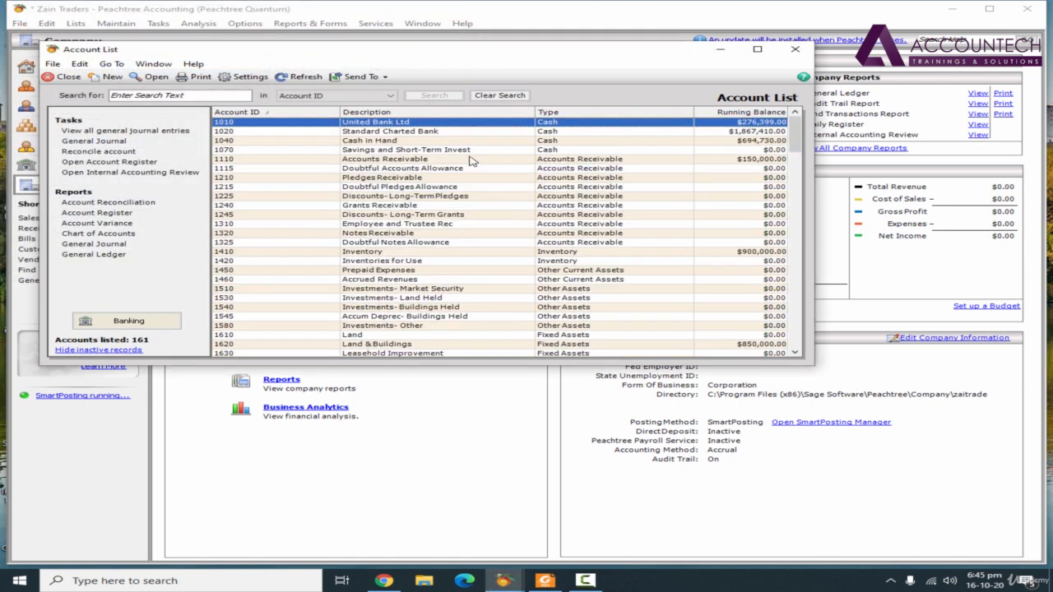
Step: Check account 4010 among the equity and income accounts in the account list, then close the list
scroll(450, 188, "down", 20)
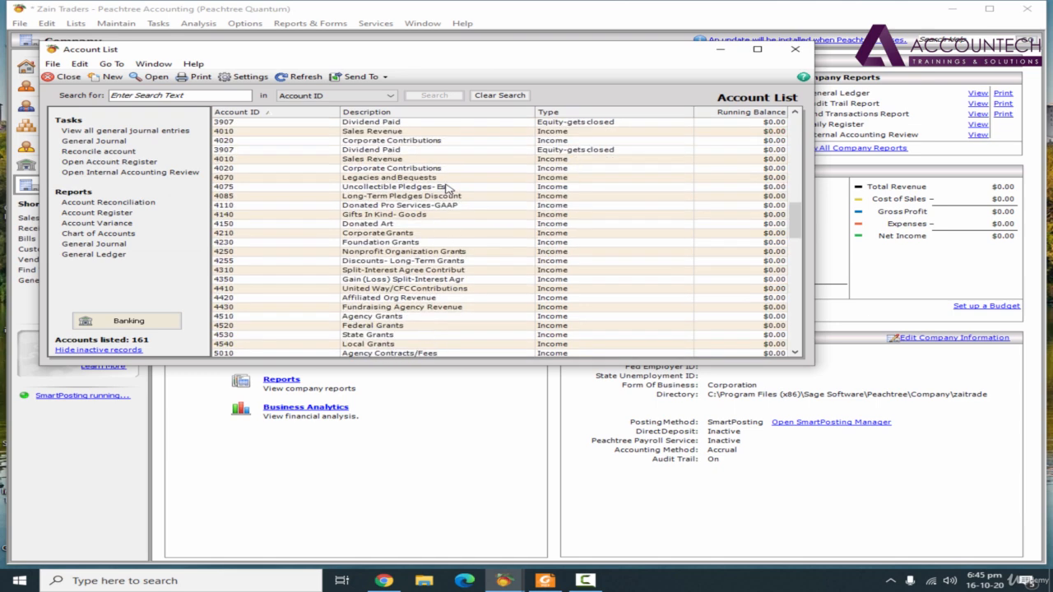
scroll(446, 189, "up", 2)
scroll(447, 189, "up", 2)
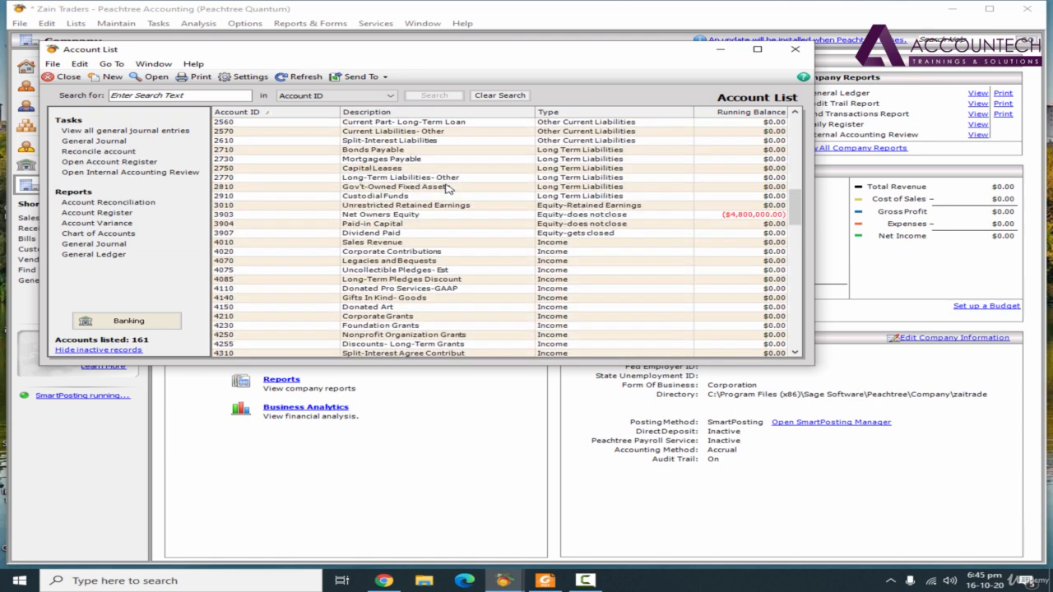
left_click(389, 243)
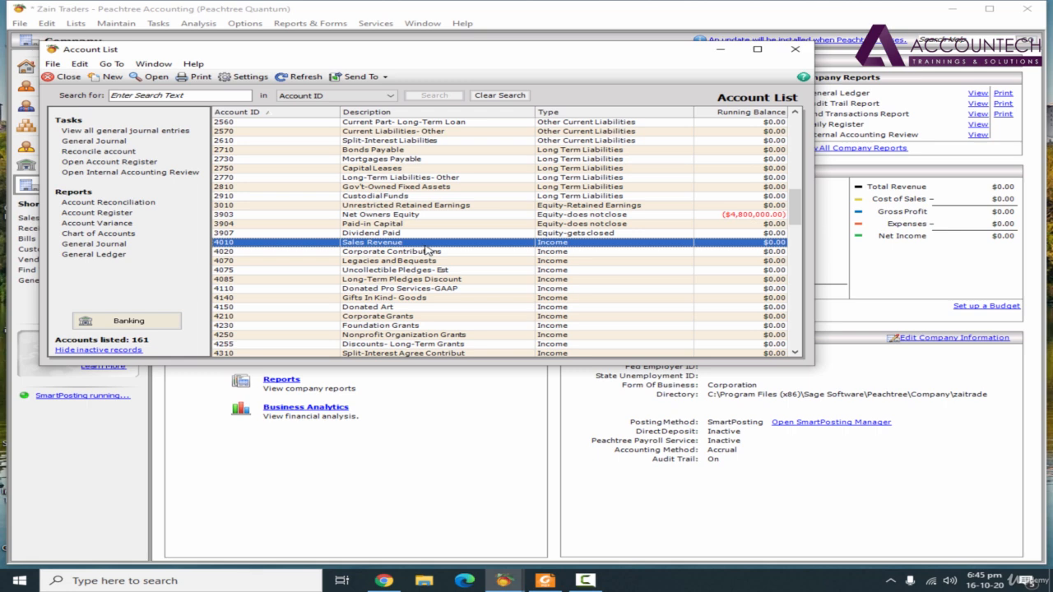
left_click(421, 188)
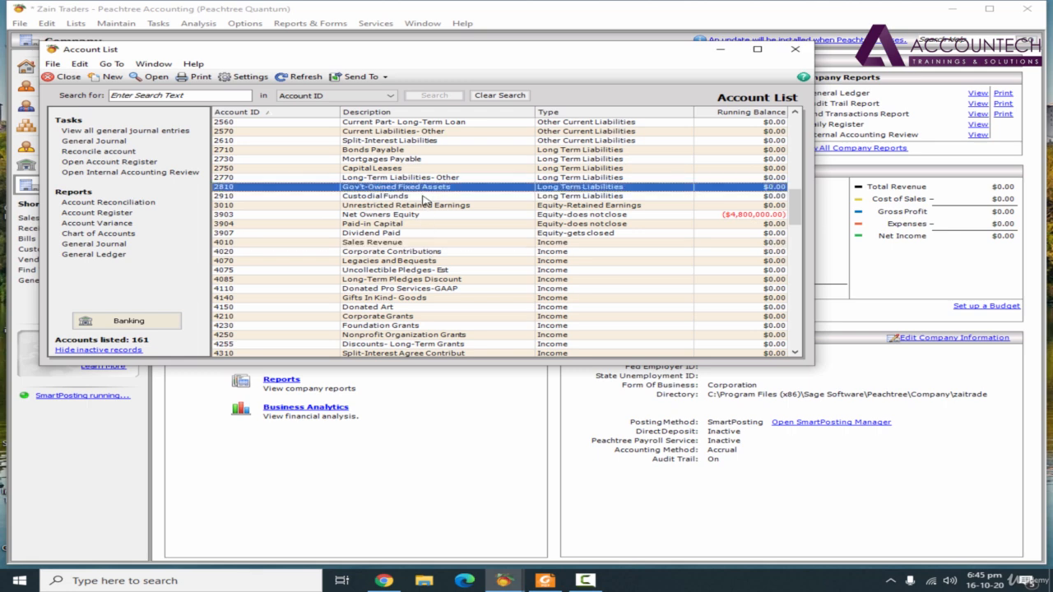
left_click(397, 245)
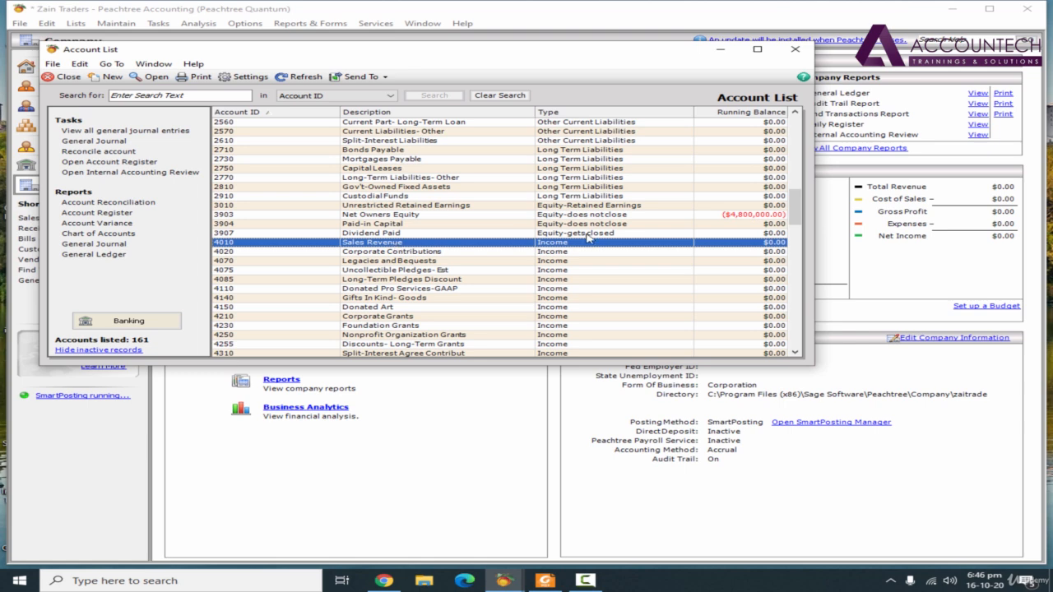
left_click(795, 49)
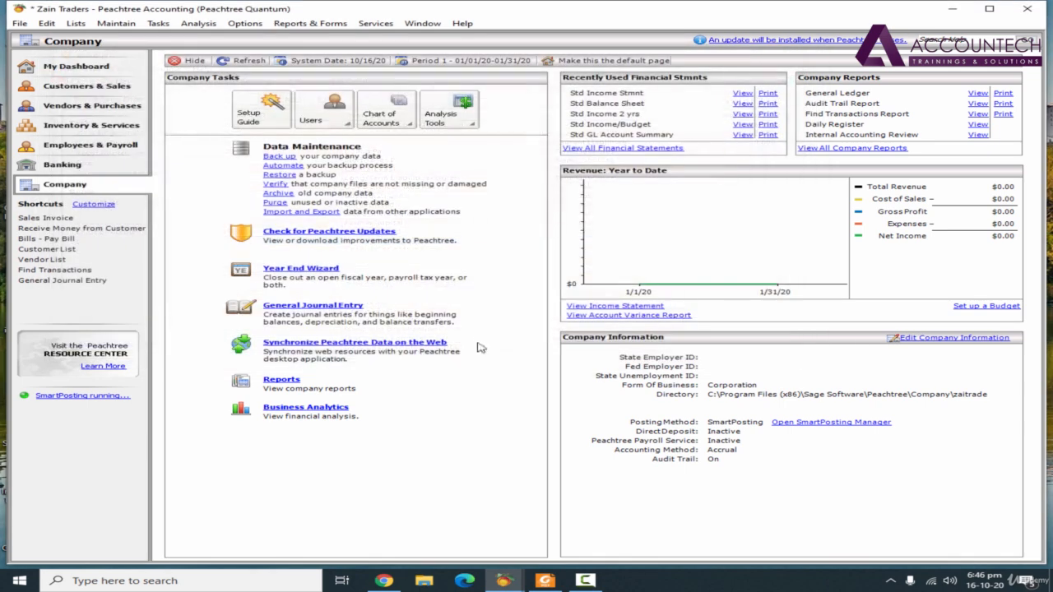